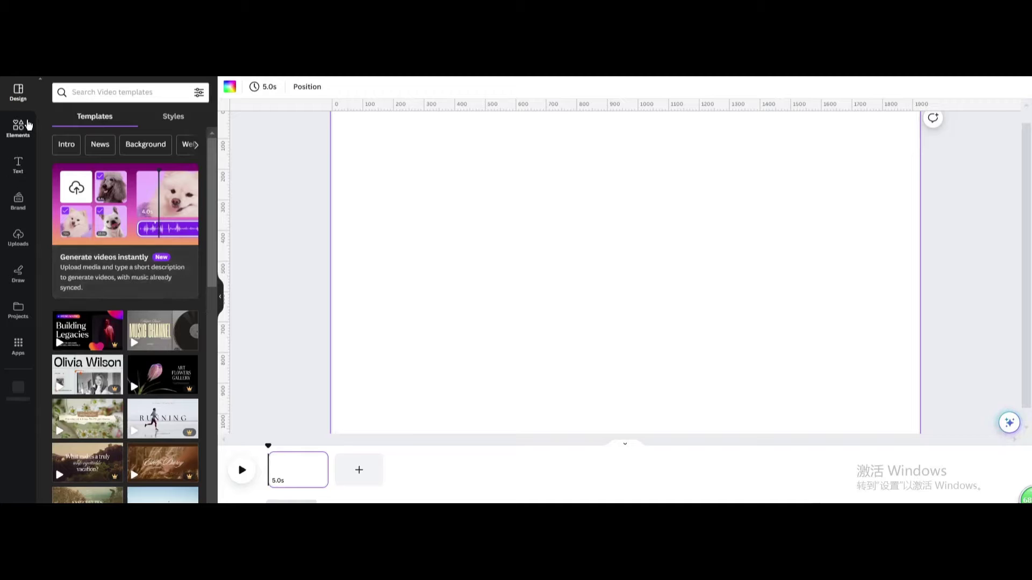
# Add the light wood texture photo from the recently used elements and set it as the page background
pyautogui.click(29, 125)
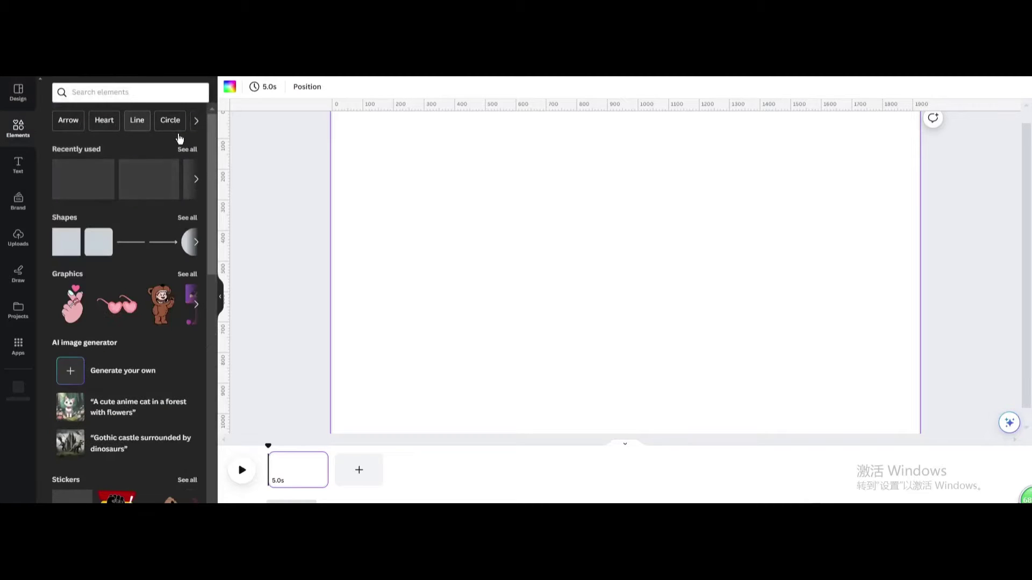
pyautogui.click(187, 150)
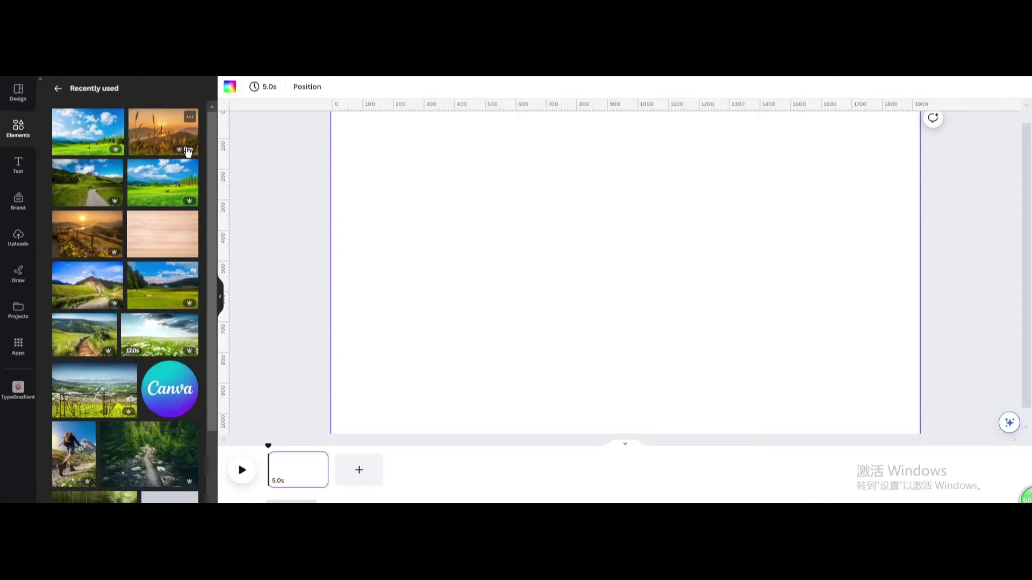
pyautogui.click(175, 233)
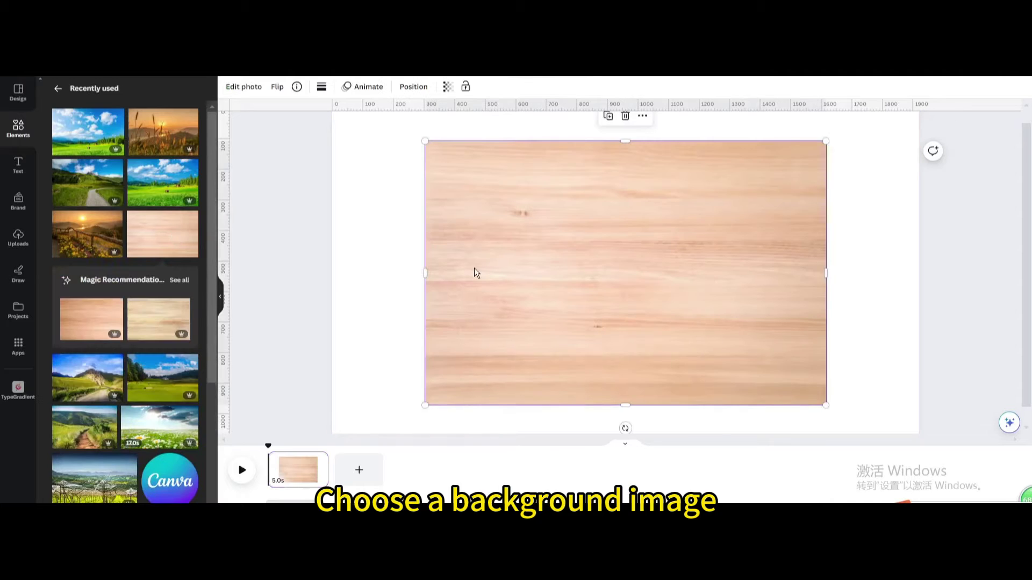
pyautogui.scroll(-2, 476, 268)
pyautogui.rightClick(535, 262)
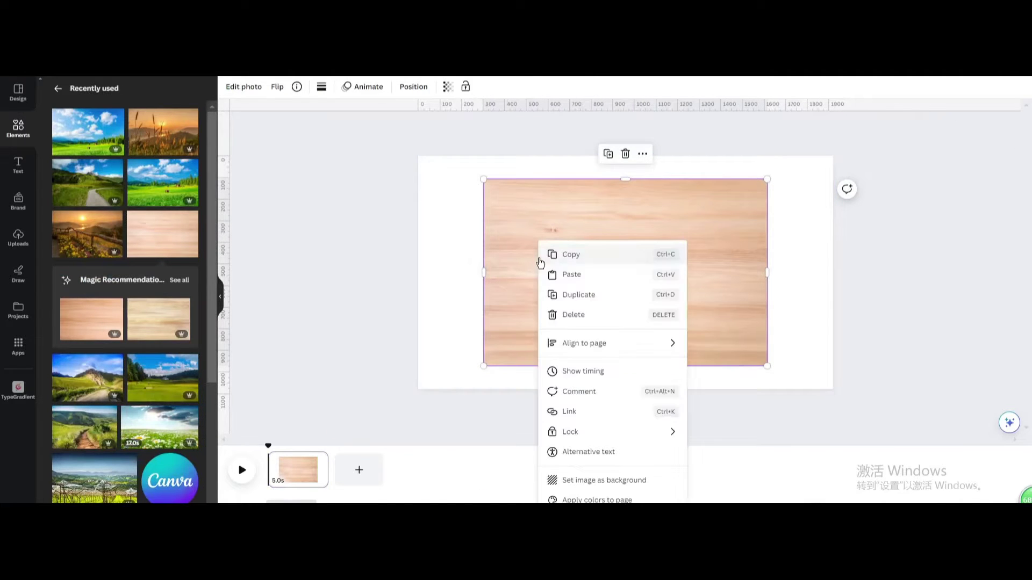
pyautogui.click(595, 480)
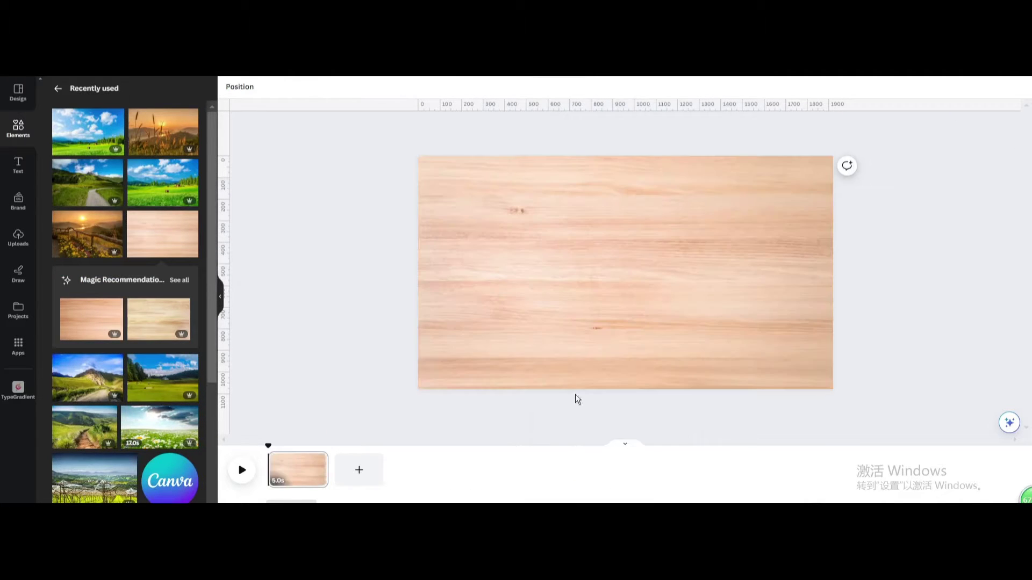
# Switch from the new photo editor to the old photo editor for the wood background image
pyautogui.click(424, 163)
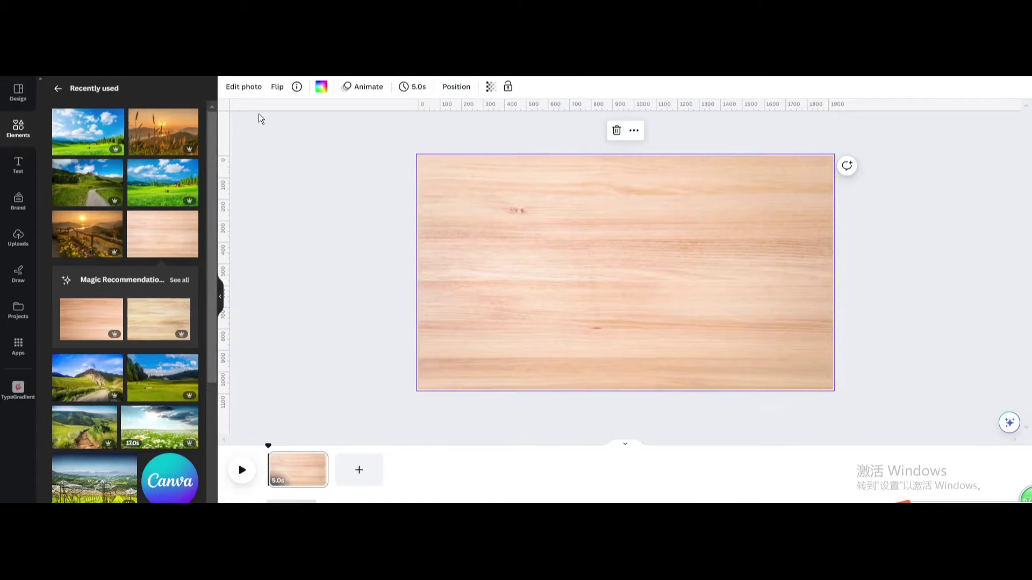
pyautogui.click(240, 90)
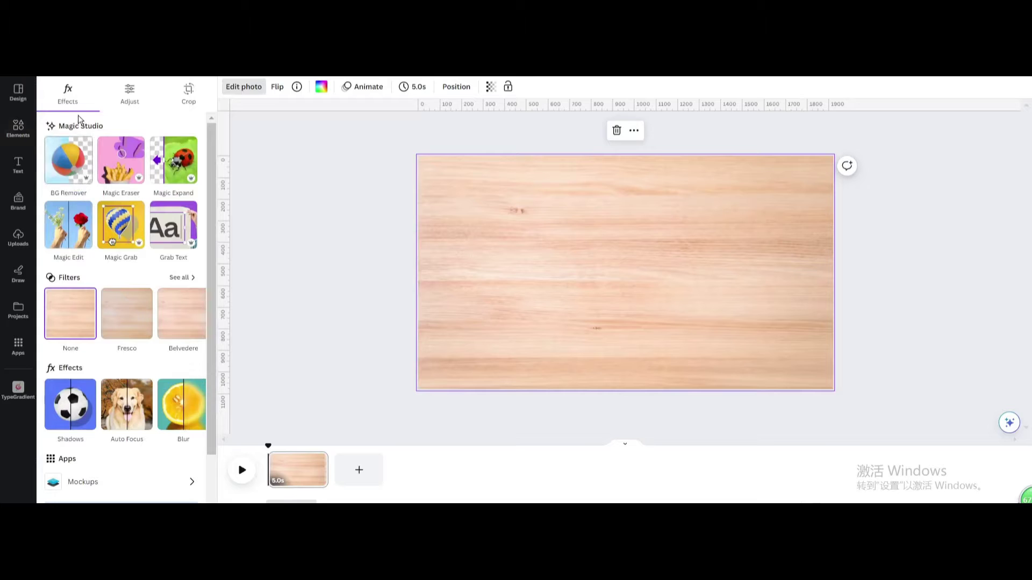
pyautogui.click(113, 96)
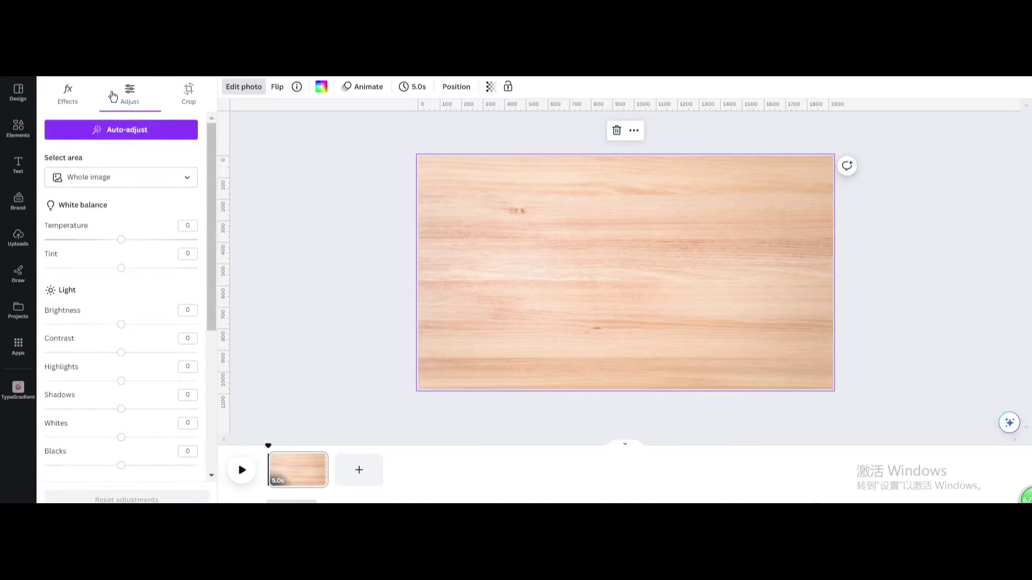
pyautogui.click(68, 94)
pyautogui.scroll(-2, 118, 424)
pyautogui.click(101, 498)
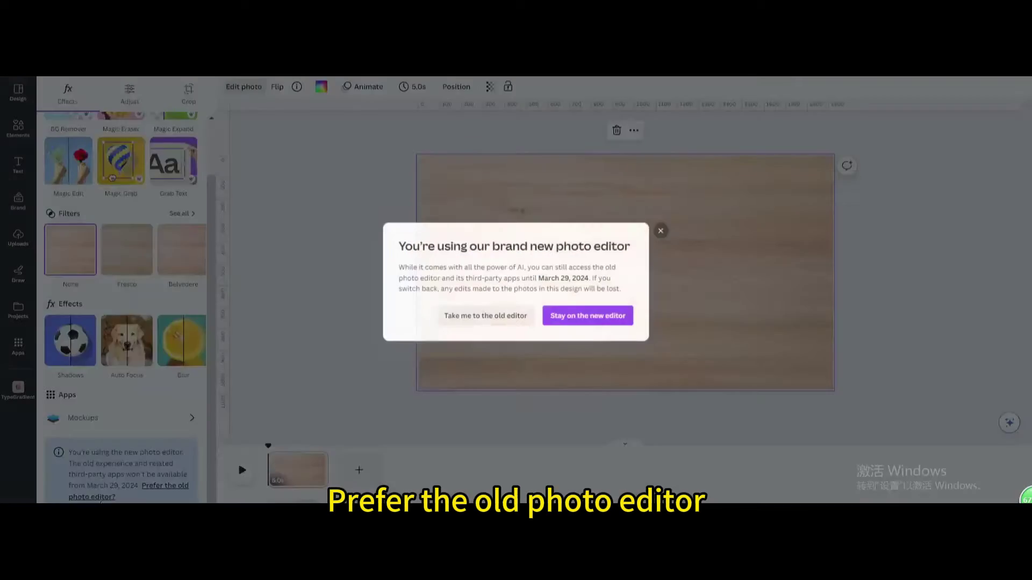
pyautogui.click(494, 318)
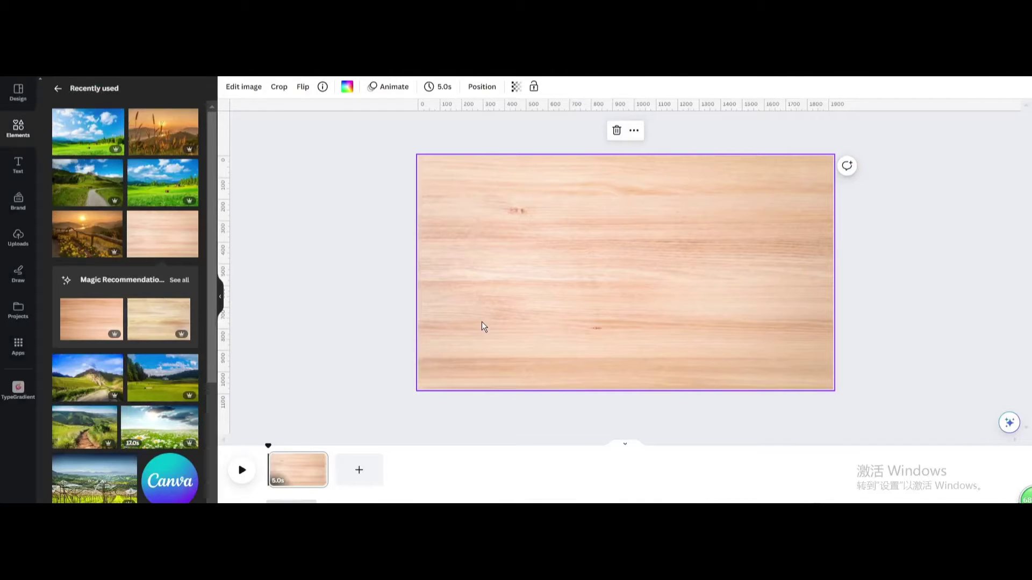
# Adjust the wood background to saturation 100, contrast 15 and brightness -19, and increase its vignette strongly
pyautogui.click(228, 88)
pyautogui.scroll(-3, 108, 280)
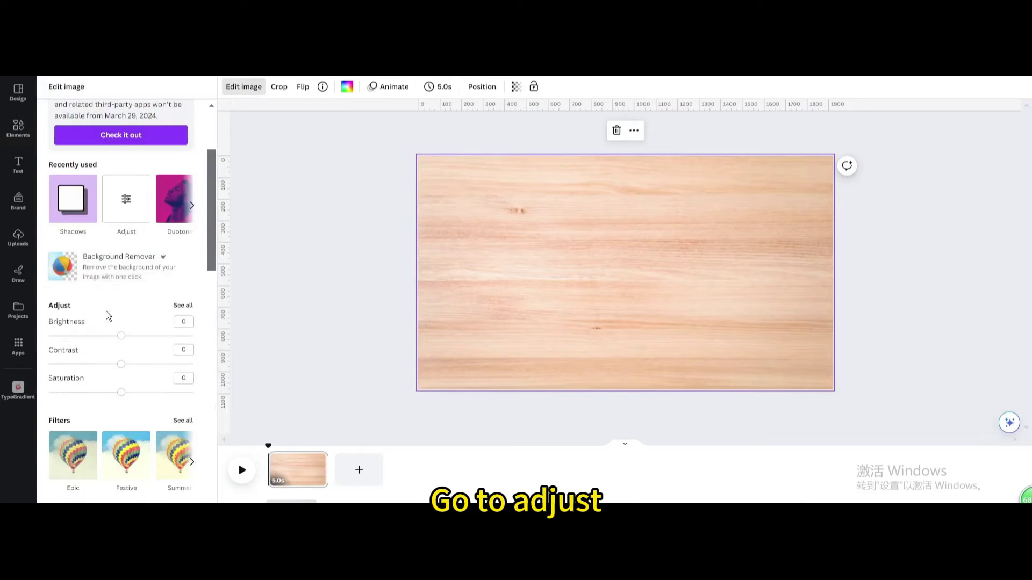
pyautogui.click(190, 307)
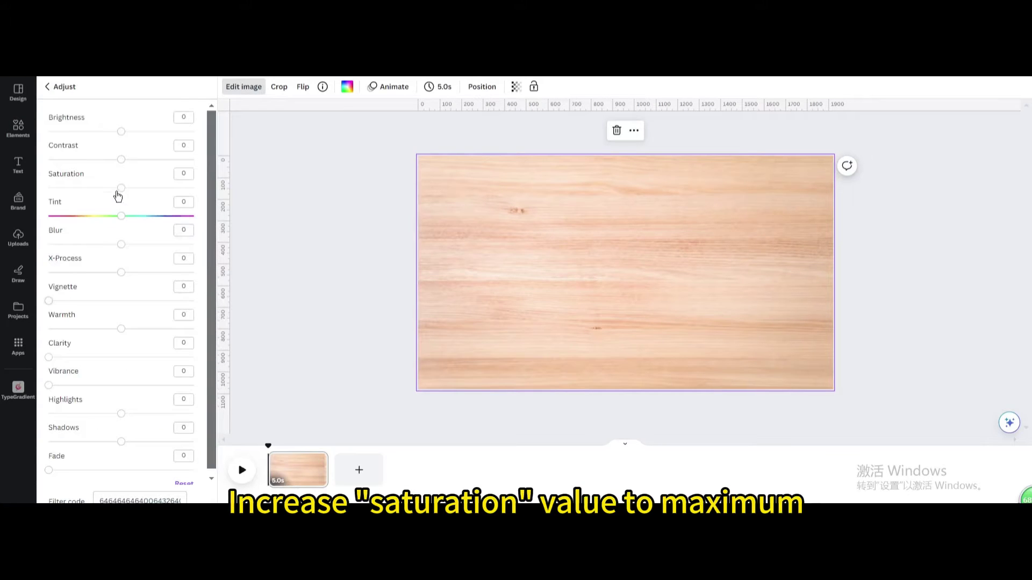
pyautogui.moveTo(130, 193); pyautogui.dragTo(201, 190)
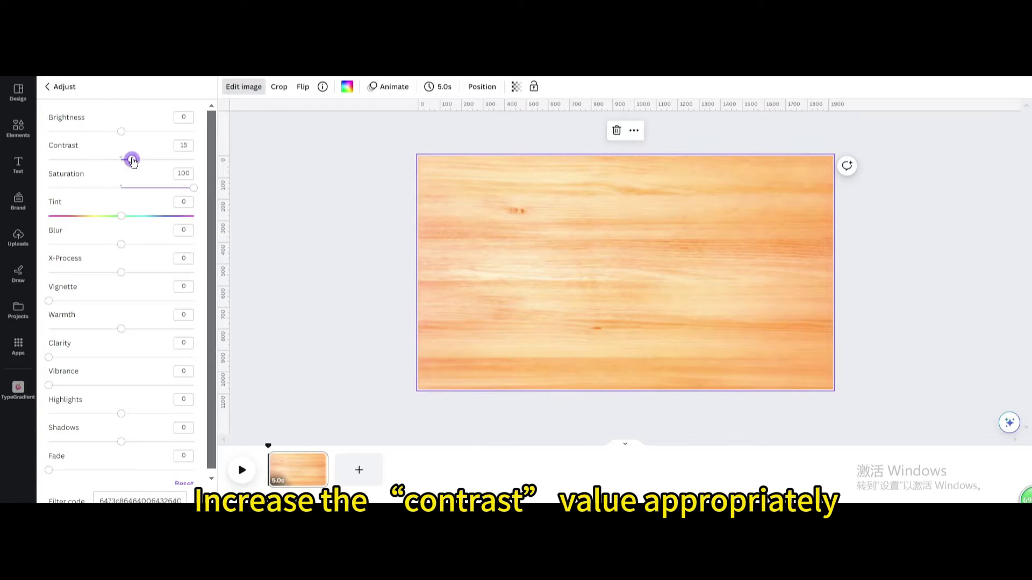
pyautogui.moveTo(119, 132); pyautogui.dragTo(107, 131)
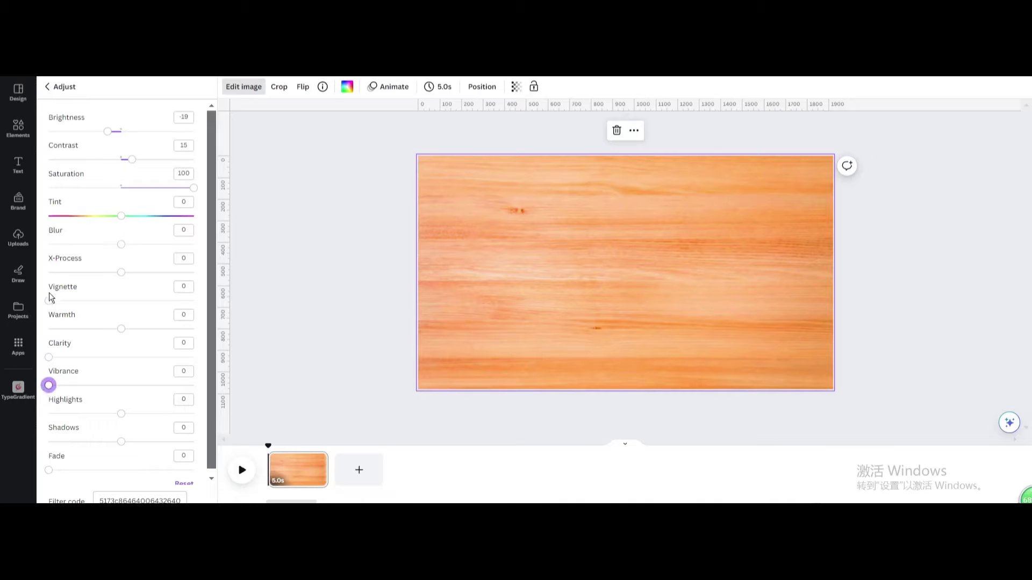
pyautogui.moveTo(48, 300); pyautogui.dragTo(168, 322)
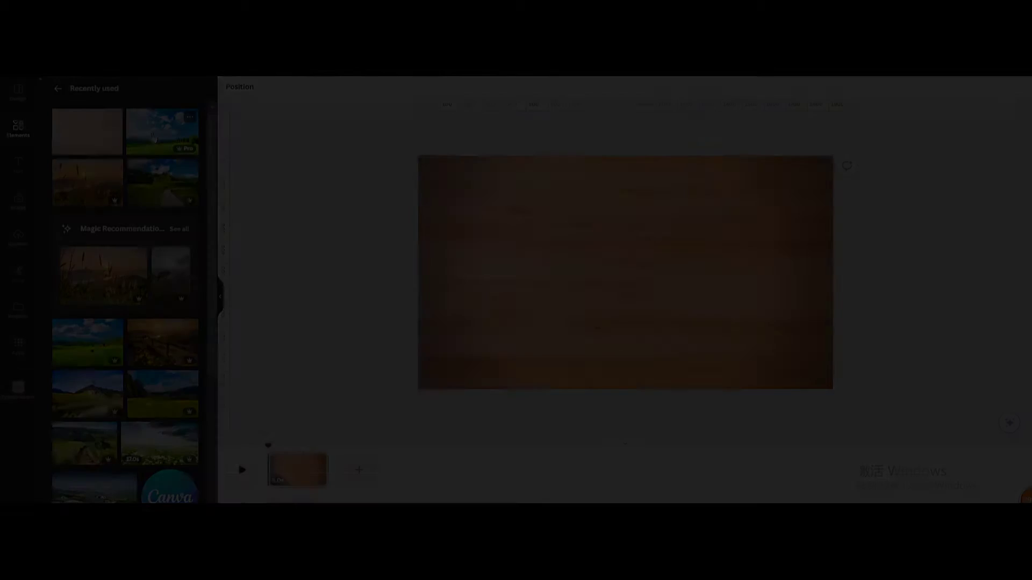
# Add five landscape photos to the page: two green meadows, a large tree, sunset grasses and a sunset with a wooden fence
pyautogui.click(153, 137)
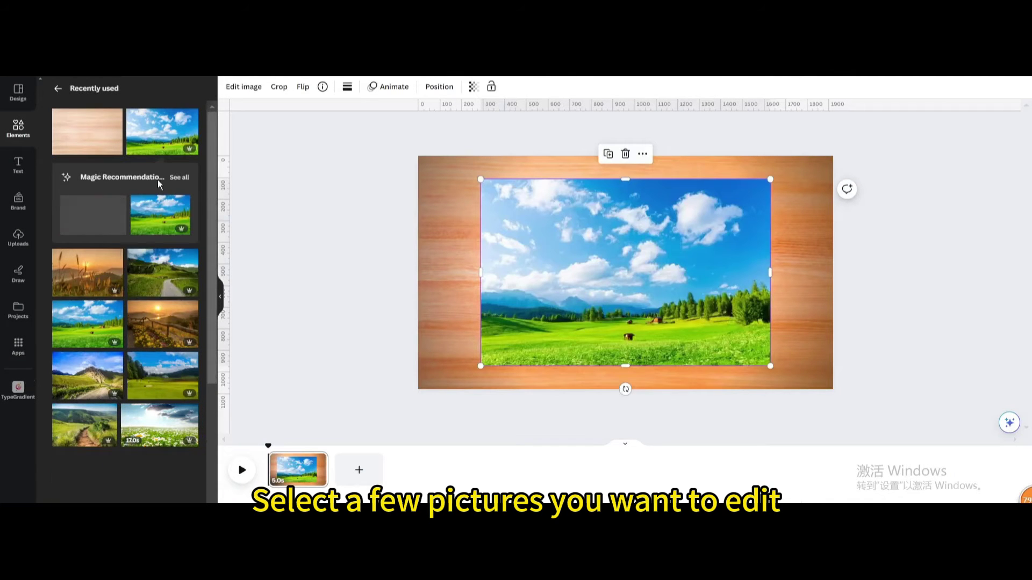
pyautogui.click(80, 218)
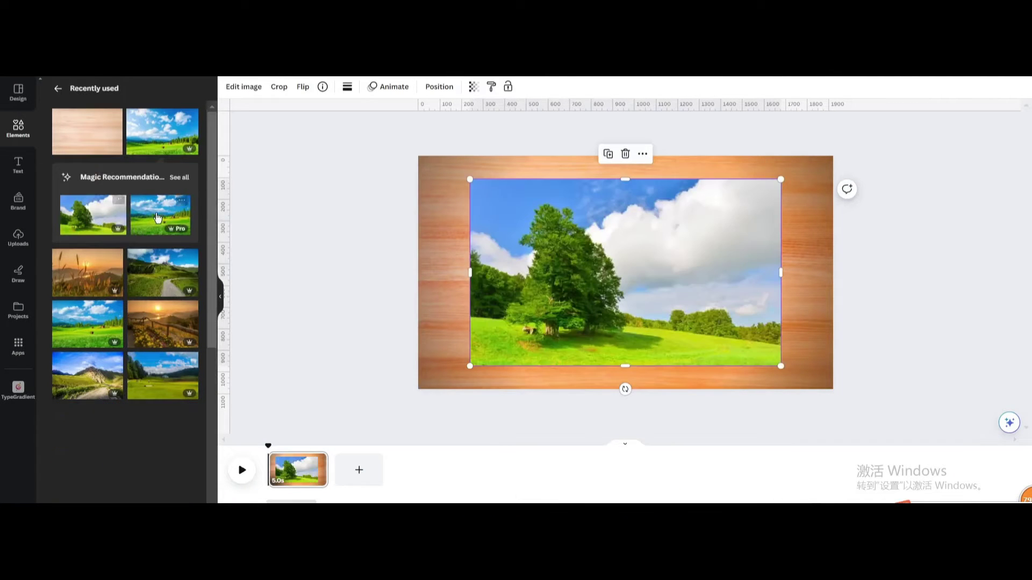
pyautogui.click(174, 215)
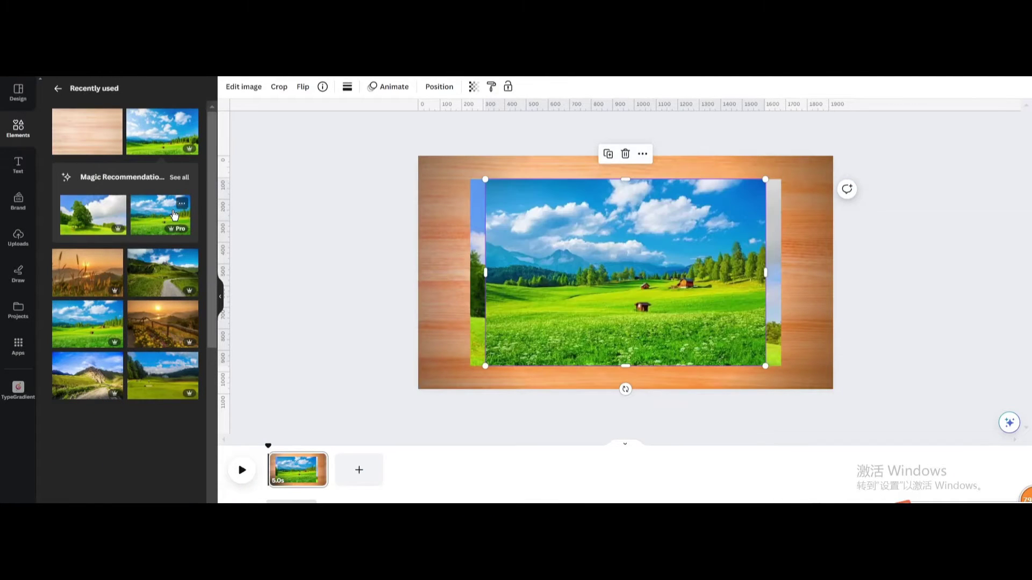
pyautogui.click(99, 270)
pyautogui.click(156, 342)
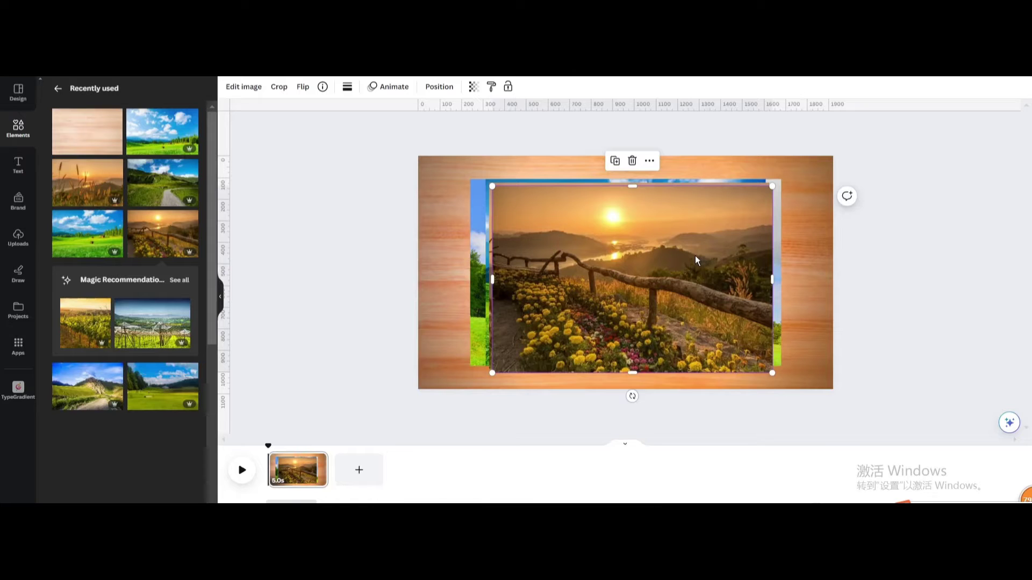
# Apply the Glow shadow effect to the sunset fence photo and open its settings
pyautogui.click(242, 92)
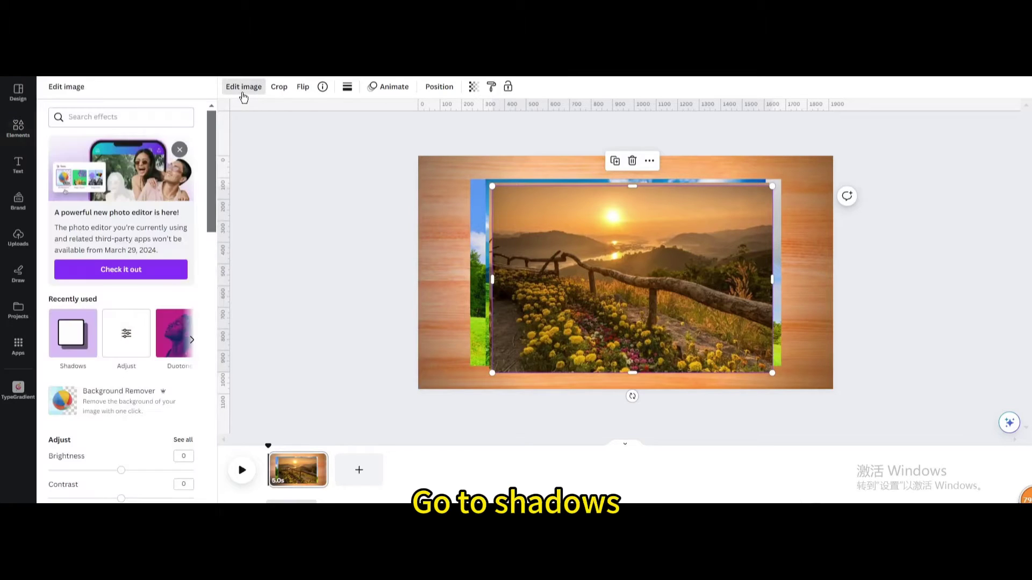
pyautogui.click(51, 334)
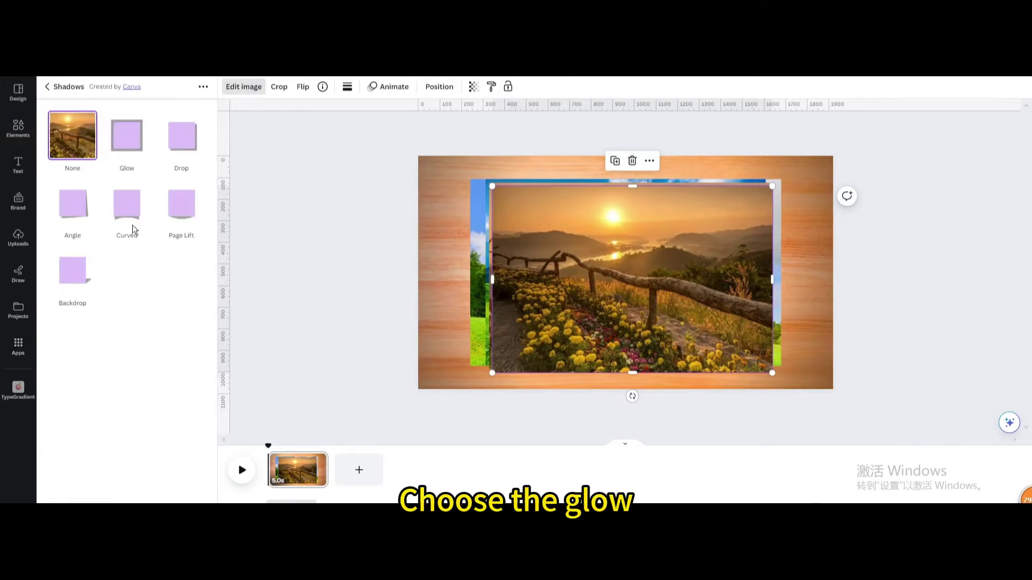
pyautogui.click(128, 162)
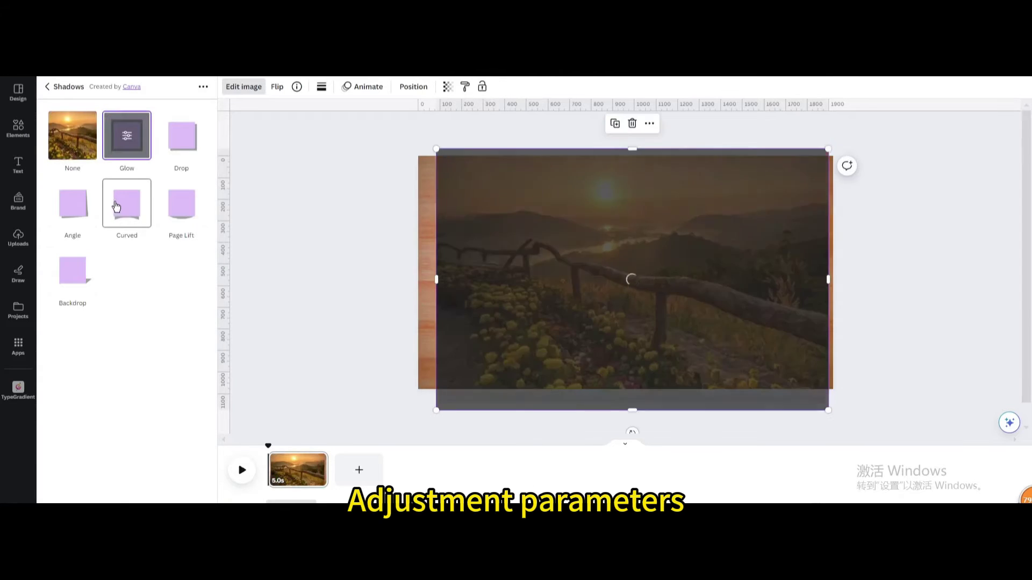
pyautogui.click(124, 137)
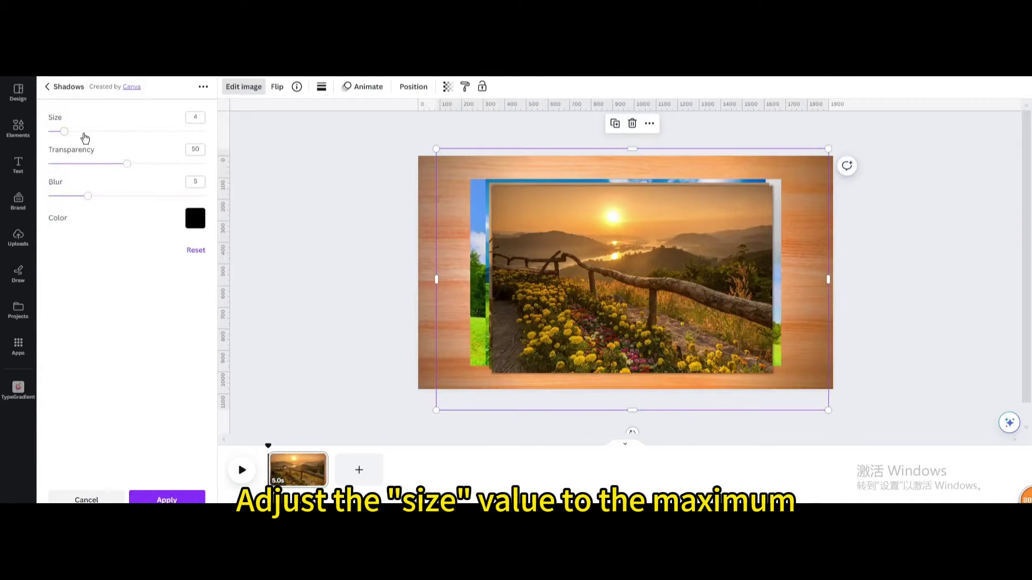
# Set the fence photo's glow to size 39, transparency 100, blur 0 and white color
pyautogui.moveTo(89, 133); pyautogui.dragTo(202, 139)
pyautogui.moveTo(132, 167); pyautogui.dragTo(206, 164)
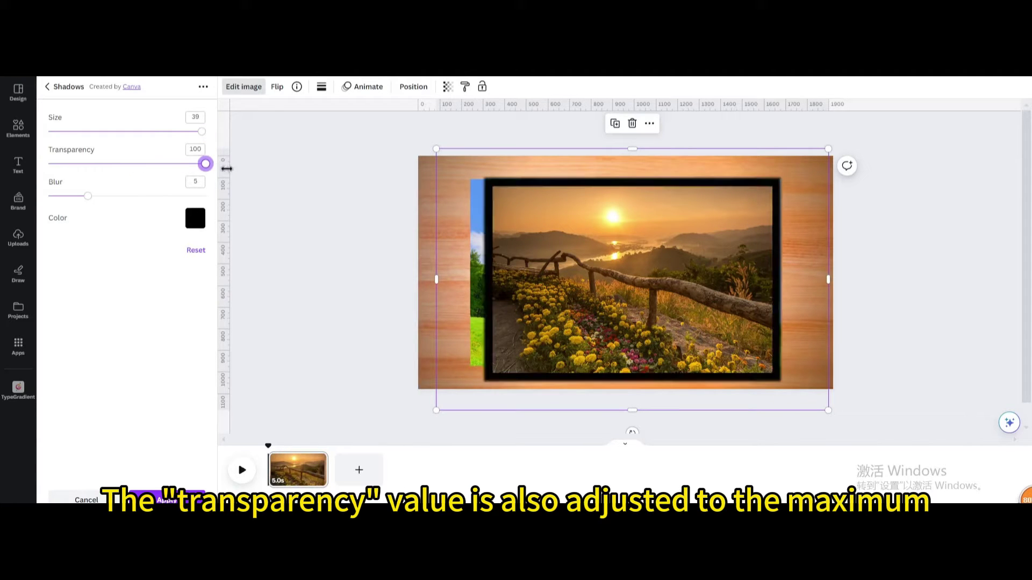
pyautogui.moveTo(89, 196); pyautogui.dragTo(2, 201)
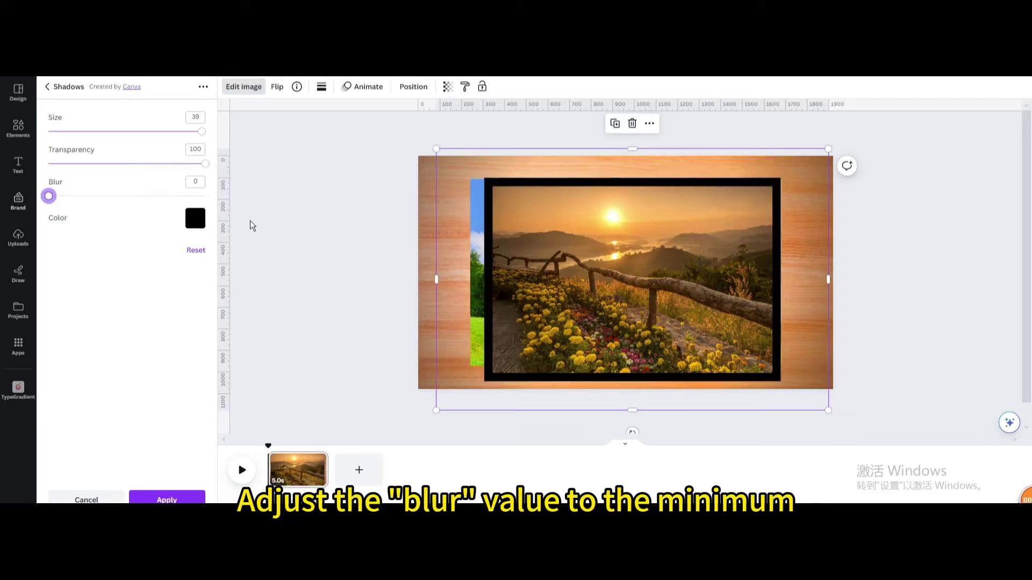
pyautogui.click(195, 218)
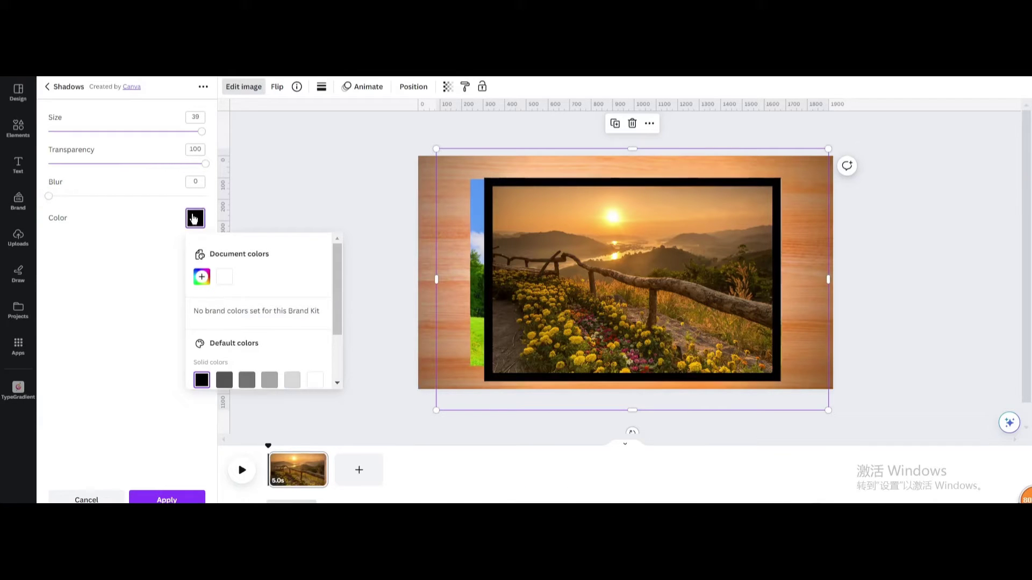
pyautogui.click(224, 279)
# Move the fence photo toward the page's lower-left corner, and apply the Glow shadow effect to the sunset grasses photo
pyautogui.moveTo(630, 244); pyautogui.dragTo(519, 294)
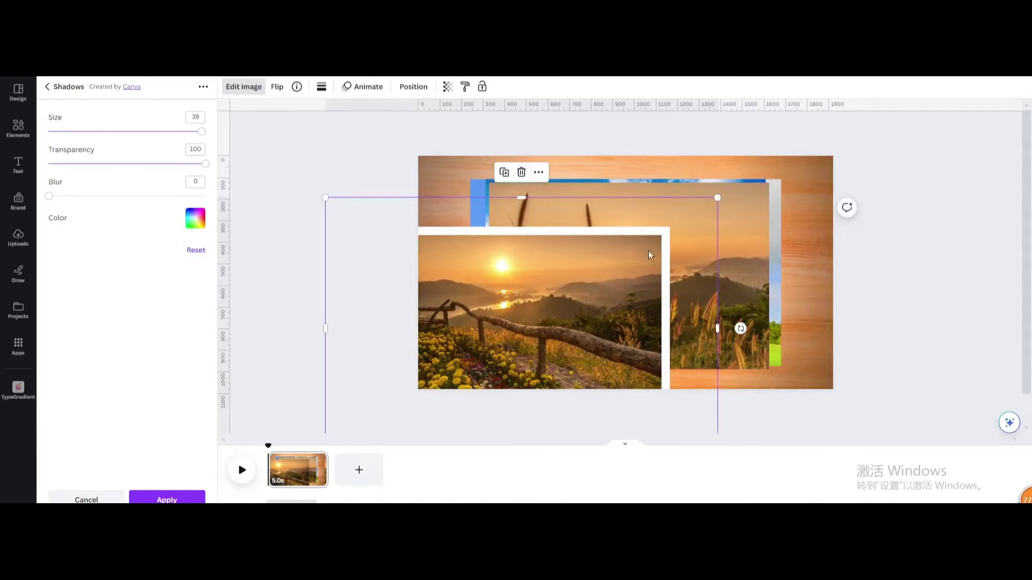
pyautogui.moveTo(648, 251); pyautogui.dragTo(588, 323)
pyautogui.click(718, 242)
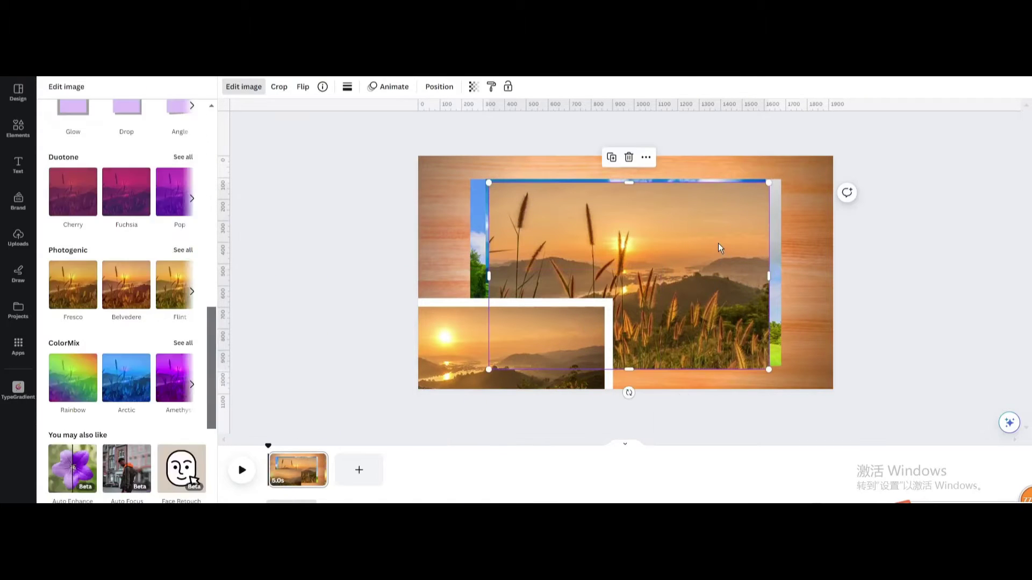
pyautogui.scroll(2, 123, 137)
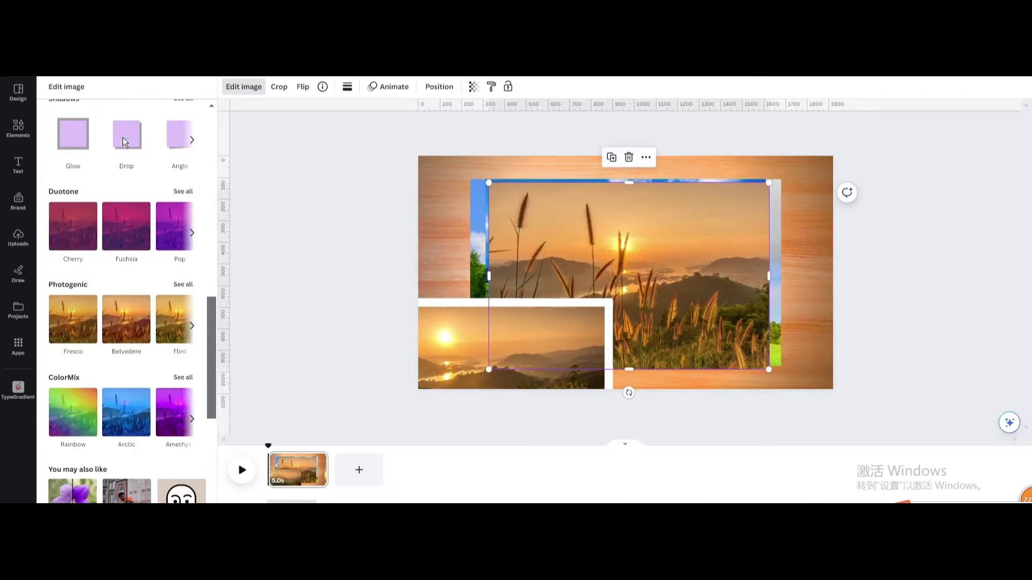
pyautogui.click(78, 173)
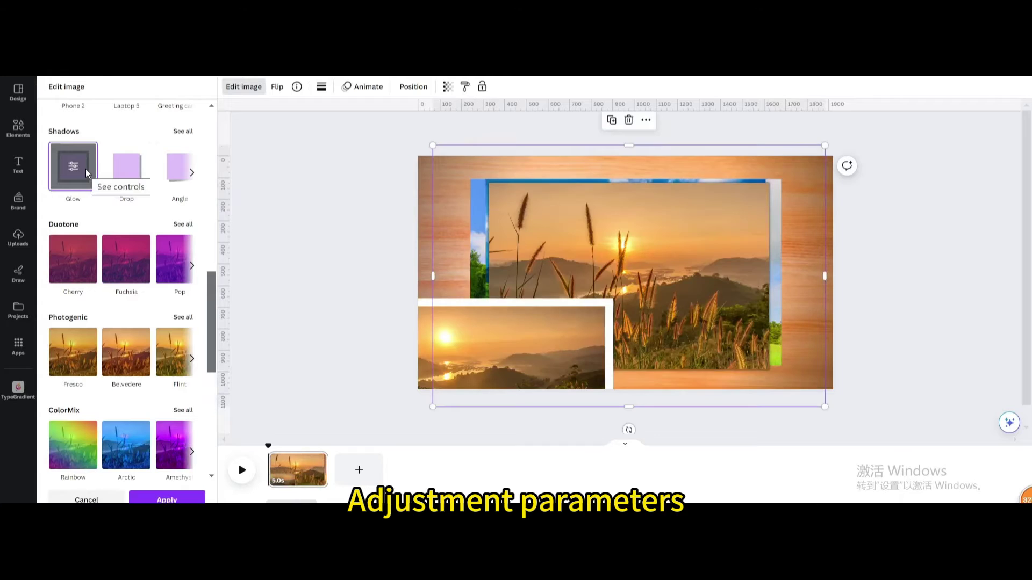
pyautogui.click(79, 169)
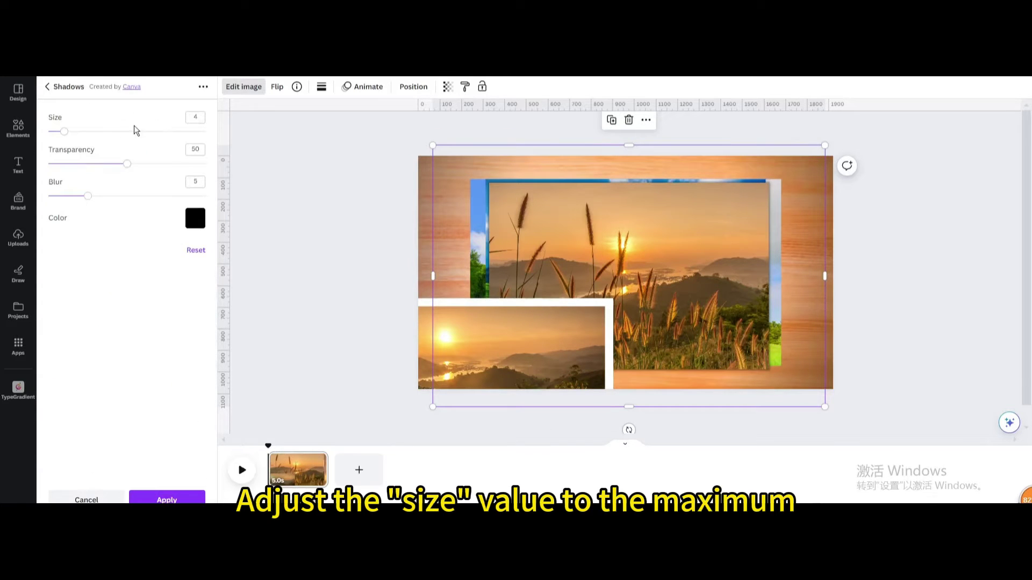
# Set the sunset grasses photo's glow to size 40, transparency 100, blur 0 and white, and move it toward the page's lower-left corner
pyautogui.moveTo(193, 135); pyautogui.dragTo(206, 133)
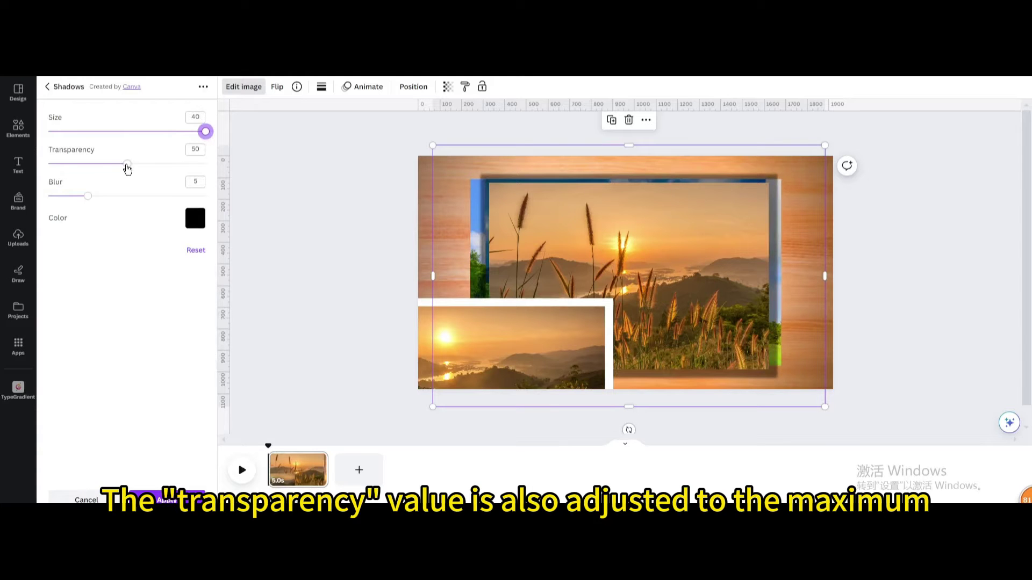
pyautogui.moveTo(201, 172); pyautogui.dragTo(221, 176)
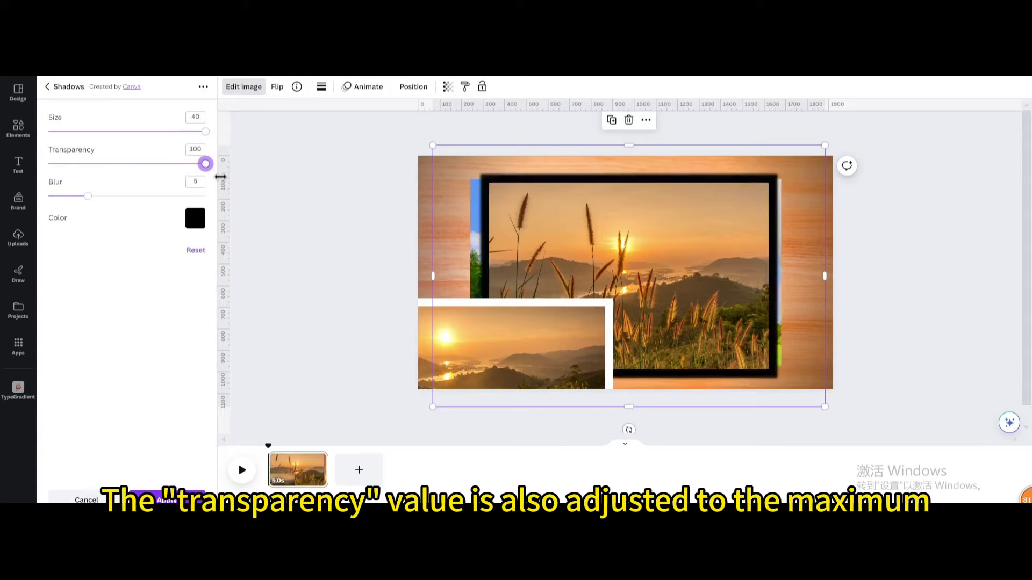
pyautogui.moveTo(87, 196); pyautogui.dragTo(63, 200)
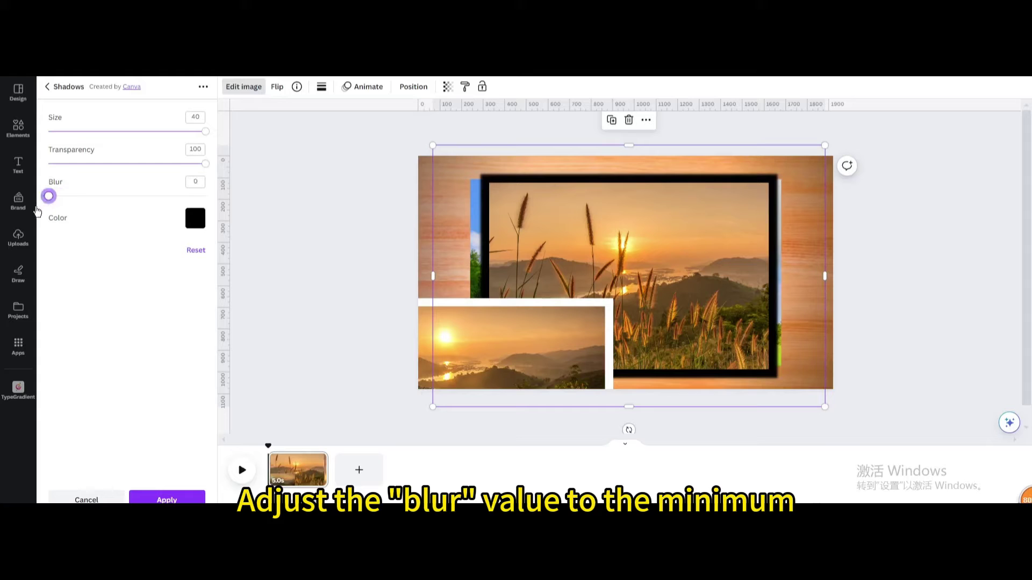
pyautogui.click(200, 224)
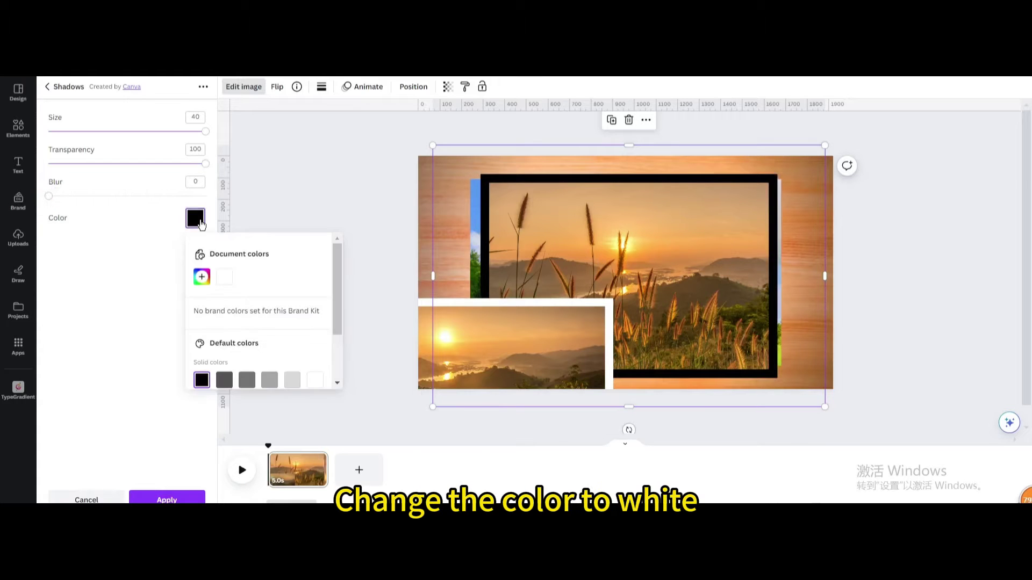
pyautogui.click(220, 279)
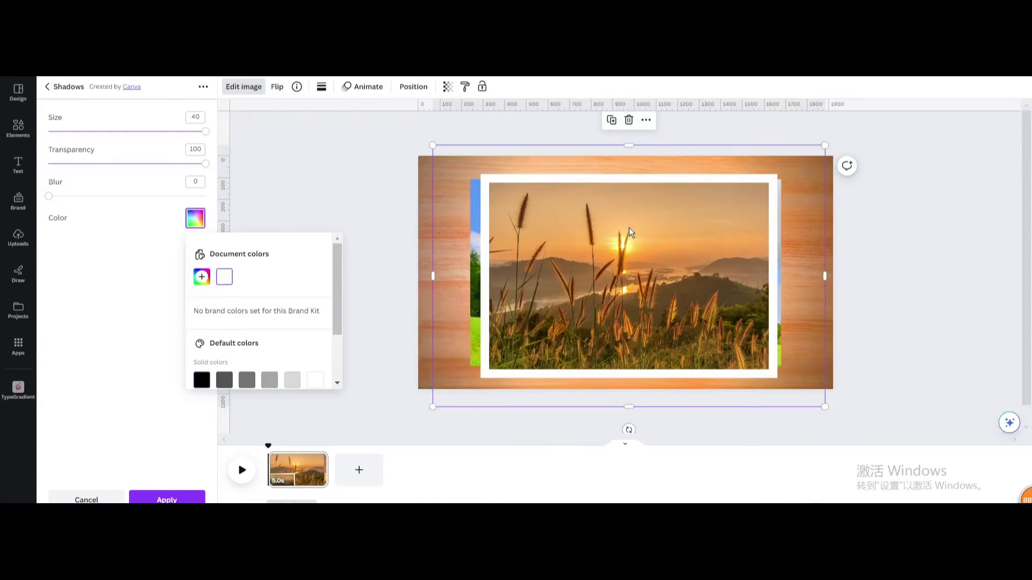
pyautogui.moveTo(718, 187); pyautogui.dragTo(549, 302)
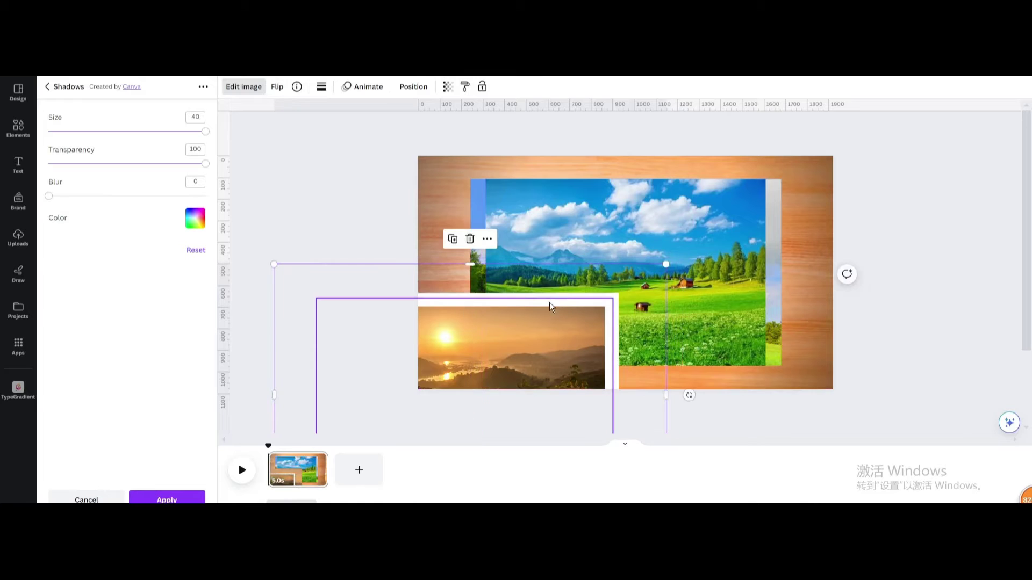
# Apply the Glow shadow effect to the green meadow photo with mountains and open its settings
pyautogui.click(602, 302)
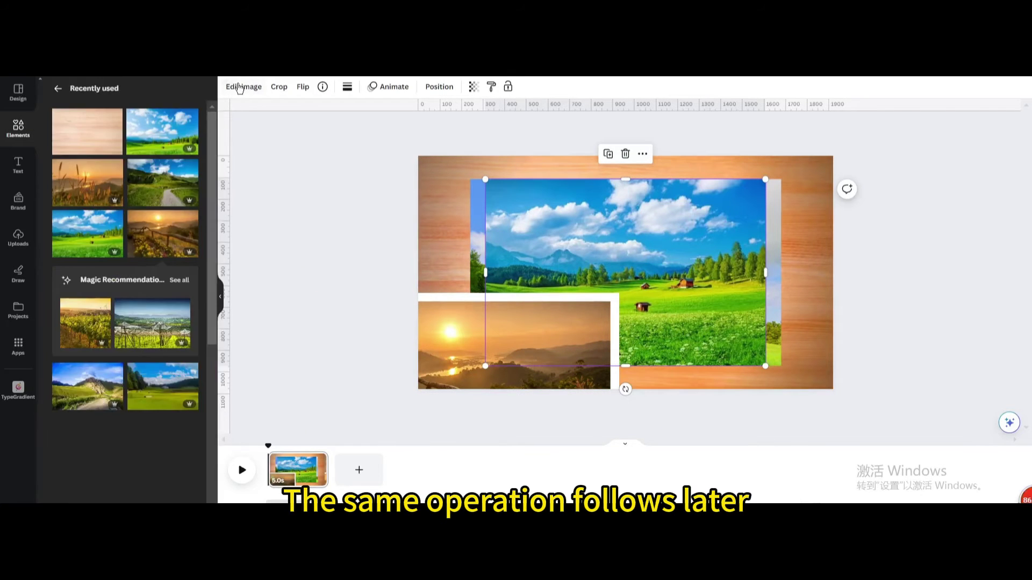
pyautogui.click(239, 87)
pyautogui.click(73, 333)
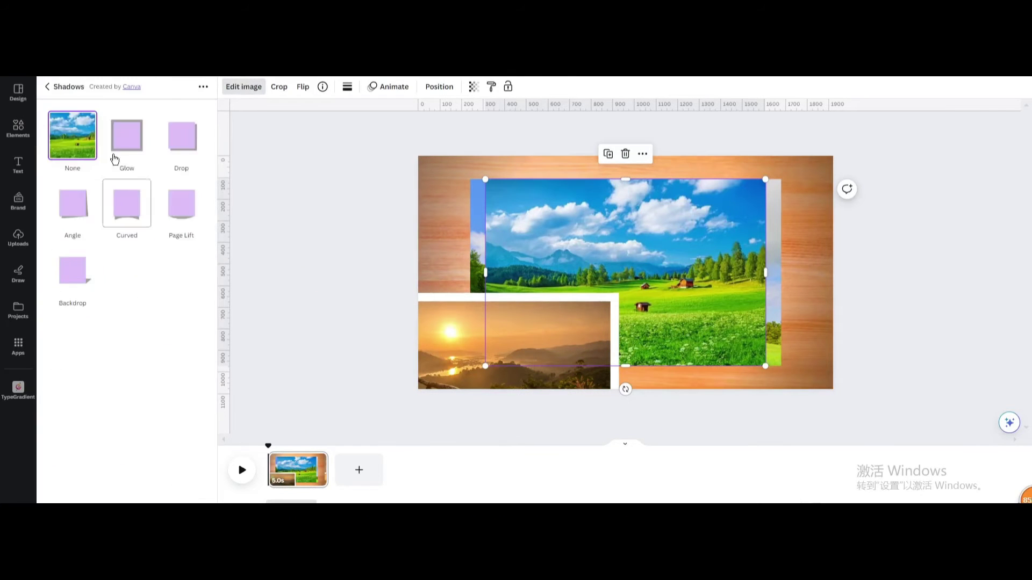
pyautogui.click(126, 134)
pyautogui.click(128, 135)
# Set the mountain meadow photo's glow to size 40, transparency 100, blur 0 and white color
pyautogui.moveTo(131, 134); pyautogui.dragTo(205, 132)
pyautogui.moveTo(127, 163); pyautogui.dragTo(207, 163)
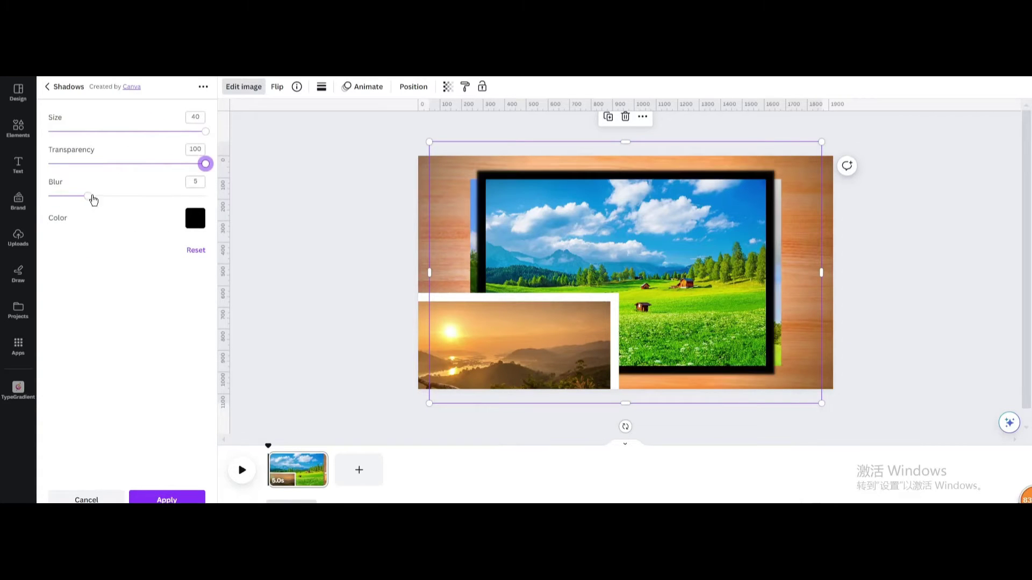
pyautogui.moveTo(88, 195); pyautogui.dragTo(47, 196)
pyautogui.click(195, 218)
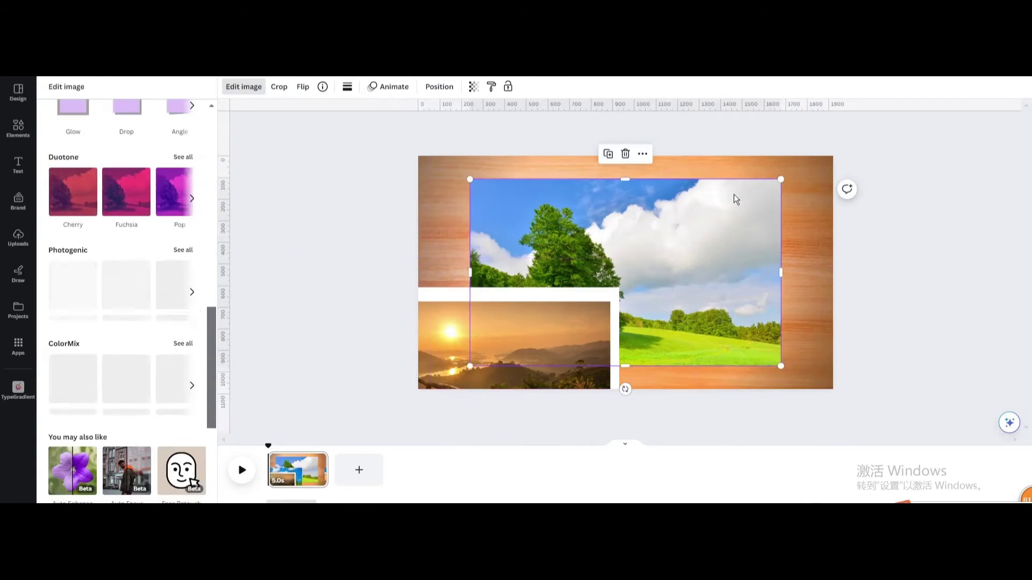
# Give the large tree photo a white Glow shadow with size 40, transparency 100 and blur 0
pyautogui.scroll(2, 62, 138)
pyautogui.click(73, 168)
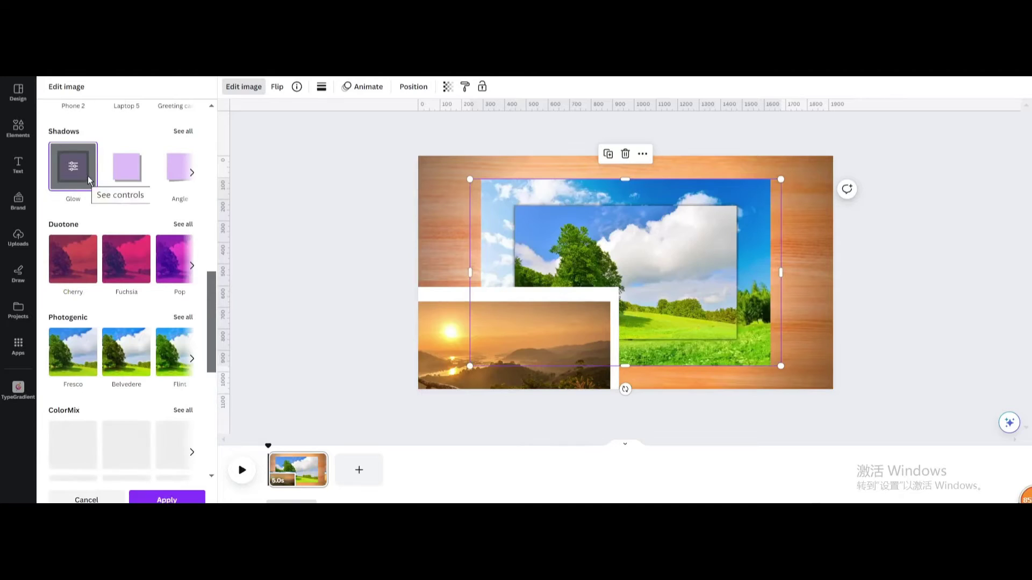
pyautogui.click(75, 168)
pyautogui.moveTo(127, 163); pyautogui.dragTo(206, 163)
pyautogui.moveTo(87, 196); pyautogui.dragTo(47, 196)
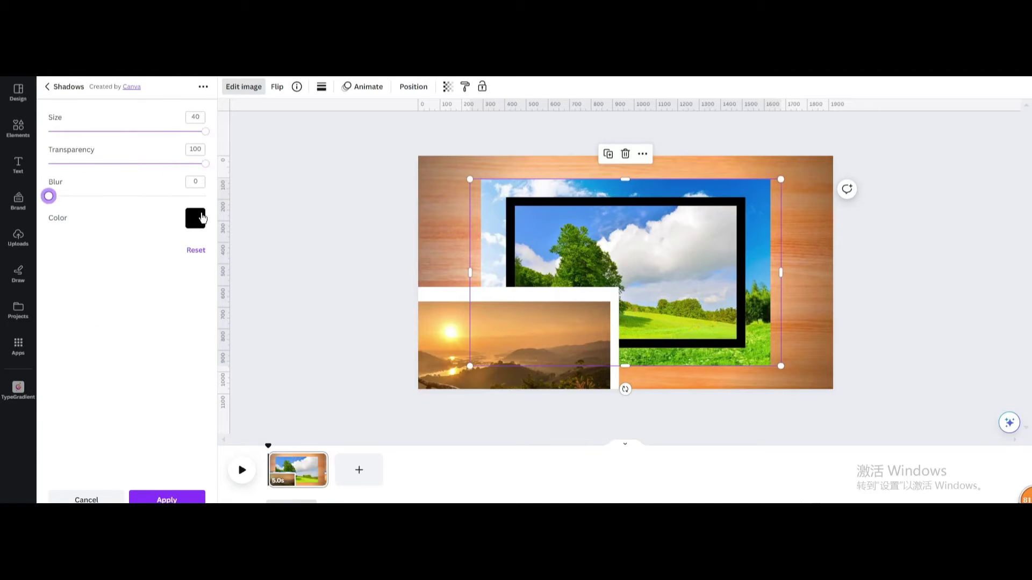
pyautogui.click(195, 218)
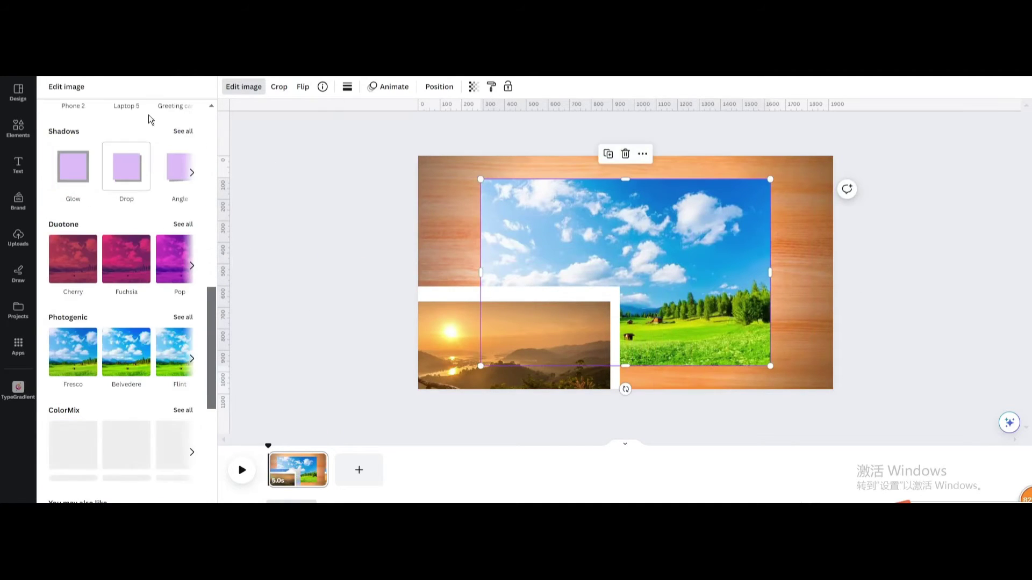
# Give the remaining meadow photo with the wide cloudy sky a white Glow shadow with size 40, transparency 100 and blur 0
pyautogui.click(82, 183)
pyautogui.click(83, 182)
pyautogui.moveTo(105, 131); pyautogui.dragTo(202, 132)
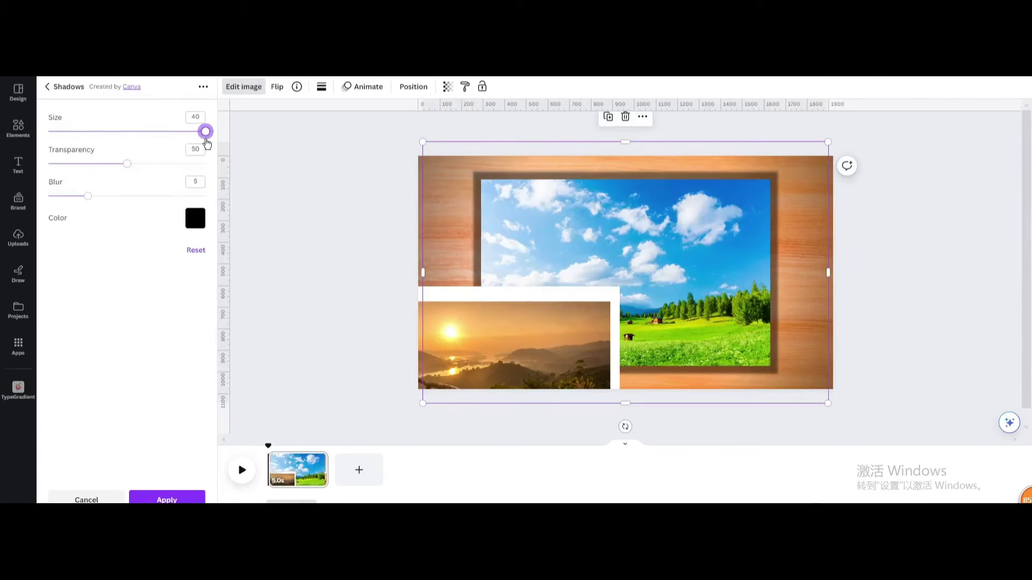
pyautogui.moveTo(126, 163); pyautogui.dragTo(206, 164)
pyautogui.moveTo(88, 196); pyautogui.dragTo(47, 195)
pyautogui.click(195, 217)
pyautogui.click(224, 277)
pyautogui.click(383, 341)
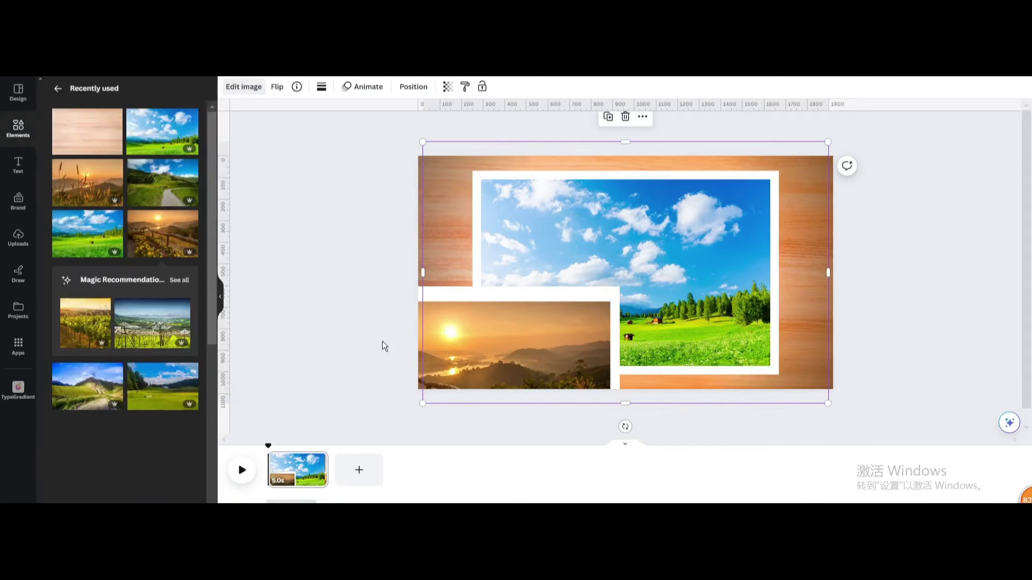
# Shift the framed meadow photo slightly down and to the right on the page, and lock the wood background
pyautogui.click(508, 314)
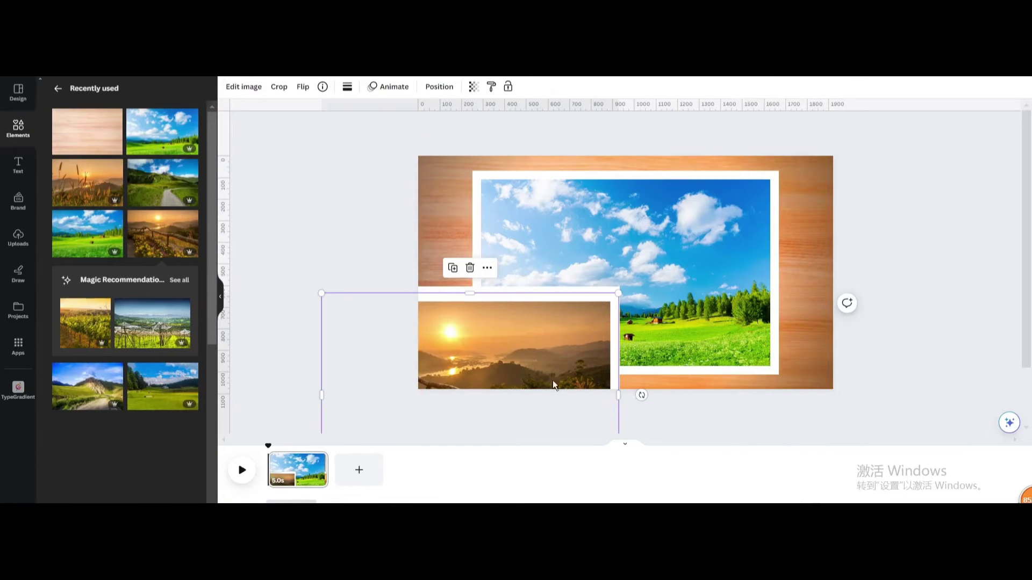
pyautogui.click(512, 198)
pyautogui.click(430, 177)
pyautogui.press('Escape')
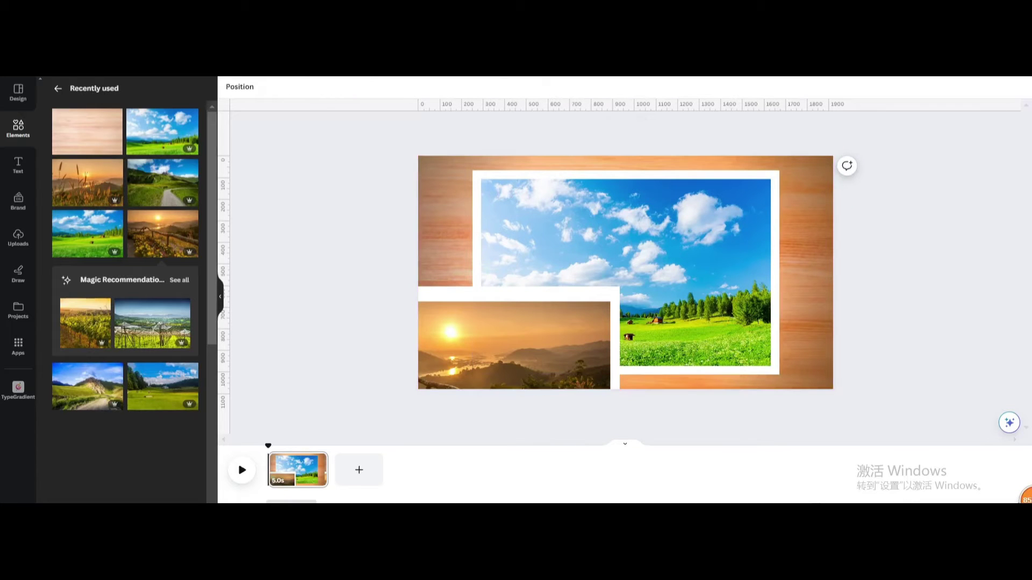
pyautogui.moveTo(496, 213)
pyautogui.mouseDown()
pyautogui.moveTo(509, 212)
pyautogui.moveTo(501, 217)
pyautogui.mouseUp()
pyautogui.click(437, 183)
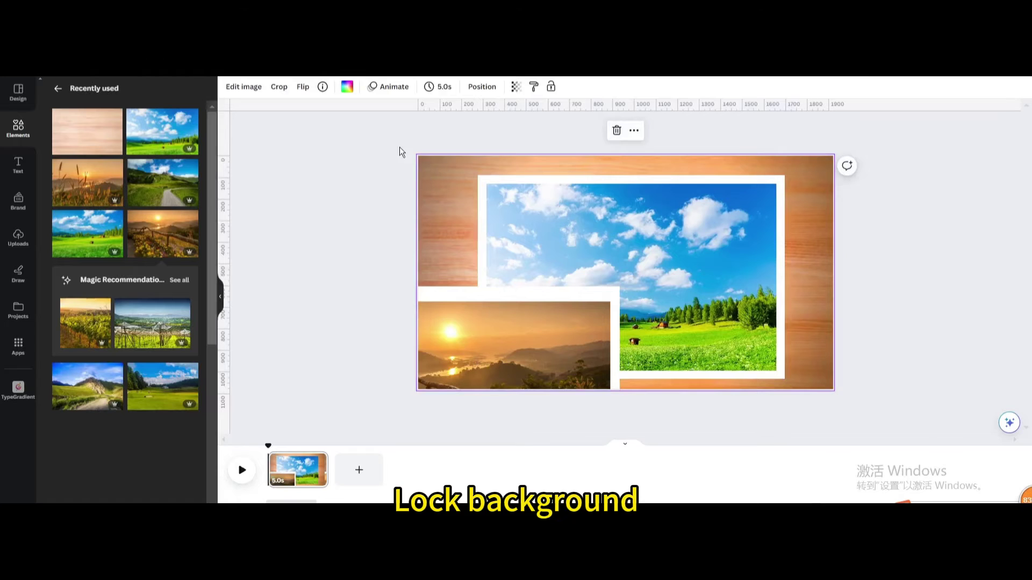
pyautogui.click(551, 86)
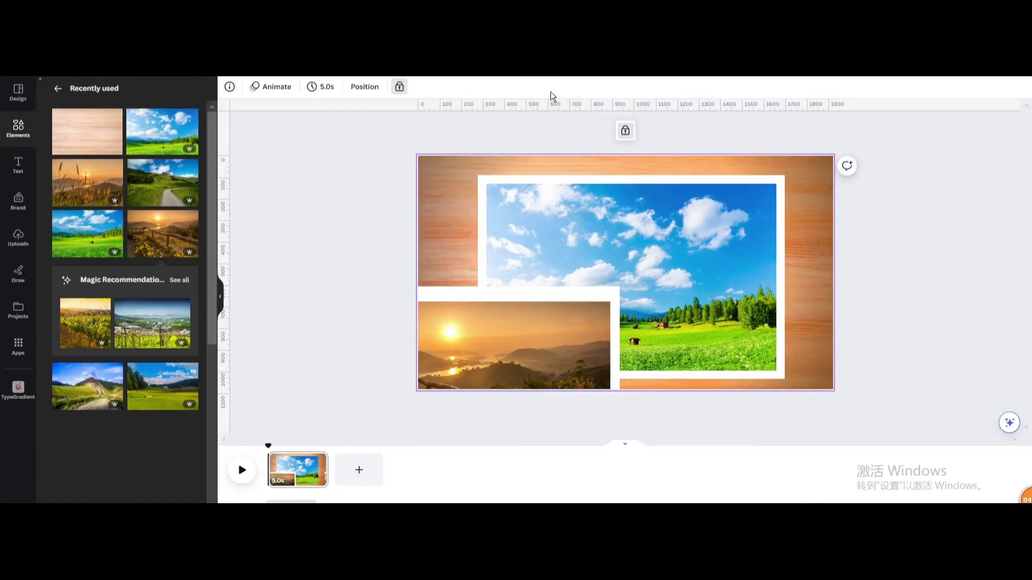
# Select the stack of framed photos in the page's lower-left corner together and move it back over the meadow photo
pyautogui.click(508, 195)
pyautogui.moveTo(374, 179); pyautogui.dragTo(435, 366)
pyautogui.moveTo(458, 314); pyautogui.dragTo(624, 201)
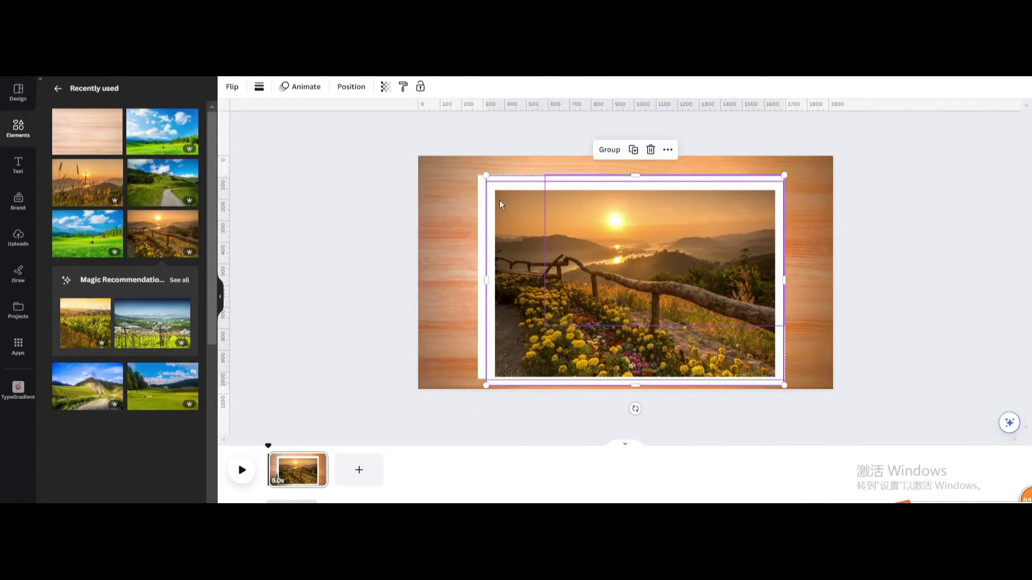
# Apply the Drop shadow effect to the sunset fence photo and move the photo toward the page's lower-left corner
pyautogui.click(618, 202)
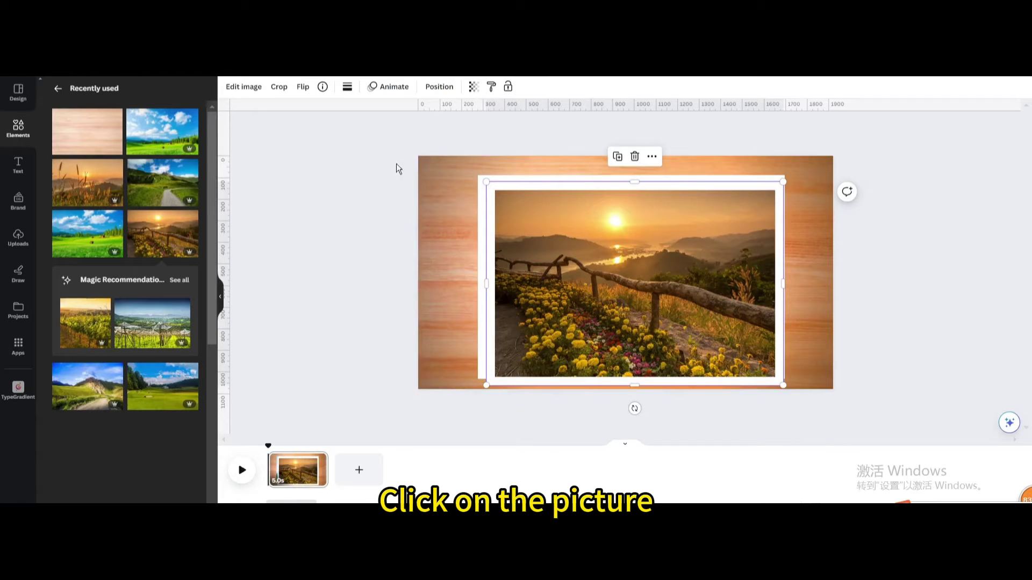
pyautogui.click(252, 85)
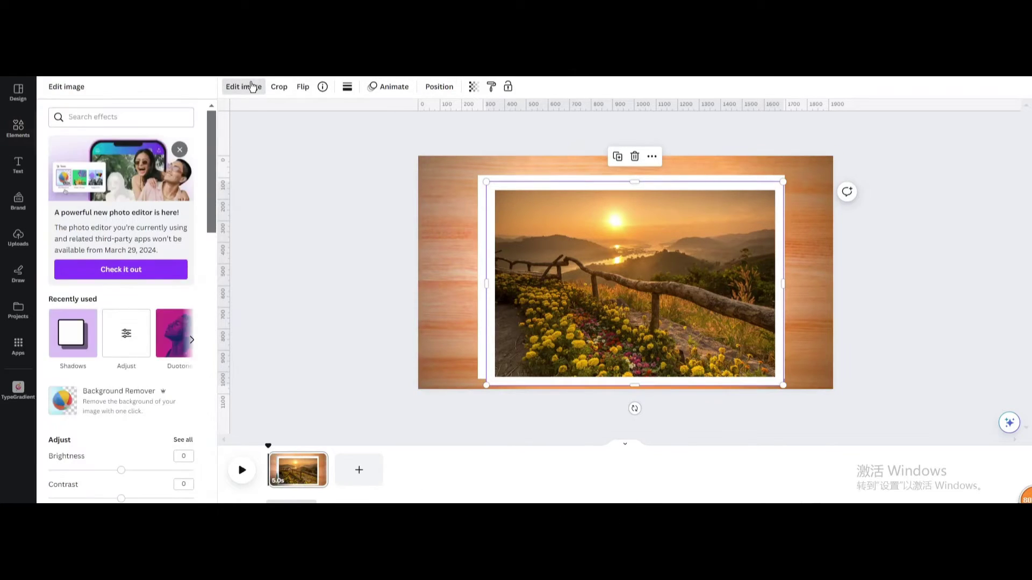
pyautogui.click(82, 340)
pyautogui.click(188, 139)
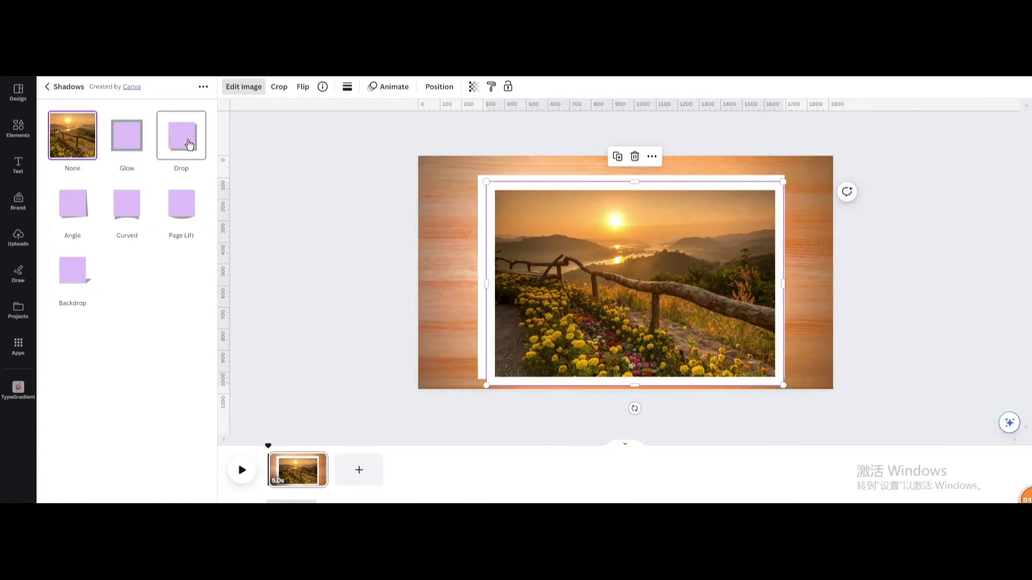
pyautogui.click(188, 141)
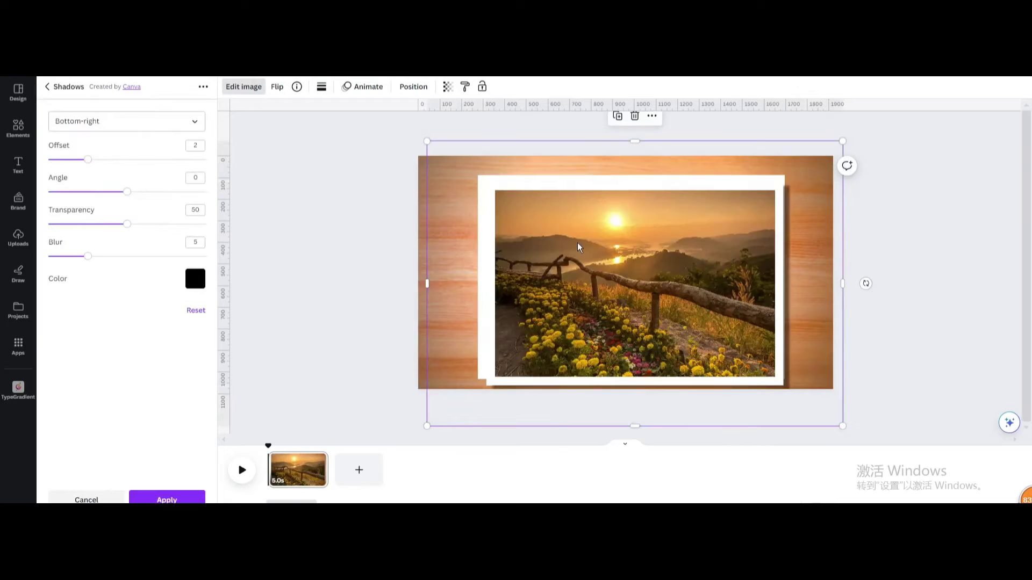
pyautogui.moveTo(570, 274); pyautogui.dragTo(426, 315)
# Apply the Drop shadow effect to the sunset grasses photo
pyautogui.click(661, 249)
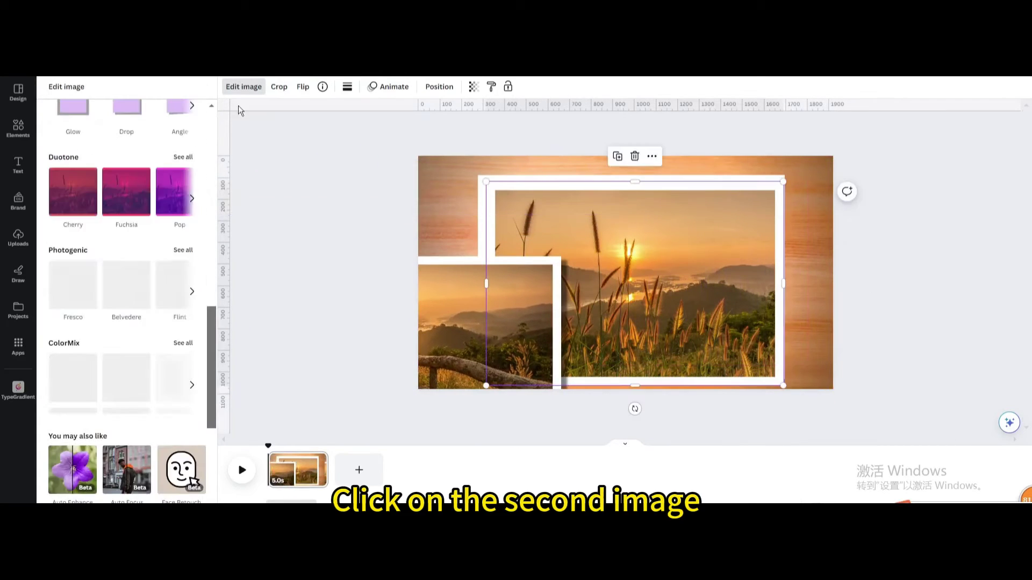
pyautogui.click(245, 86)
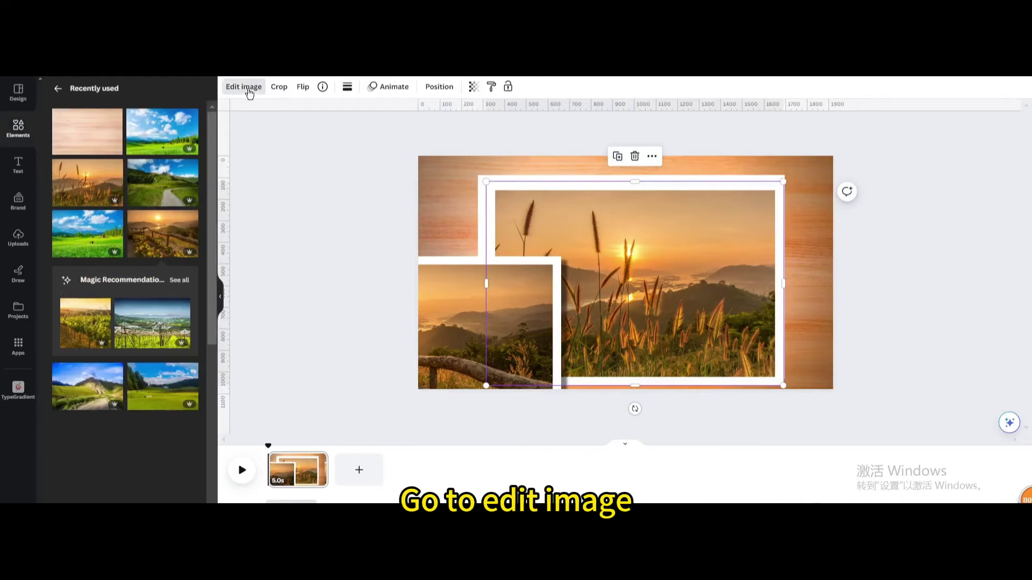
pyautogui.click(252, 90)
pyautogui.click(68, 334)
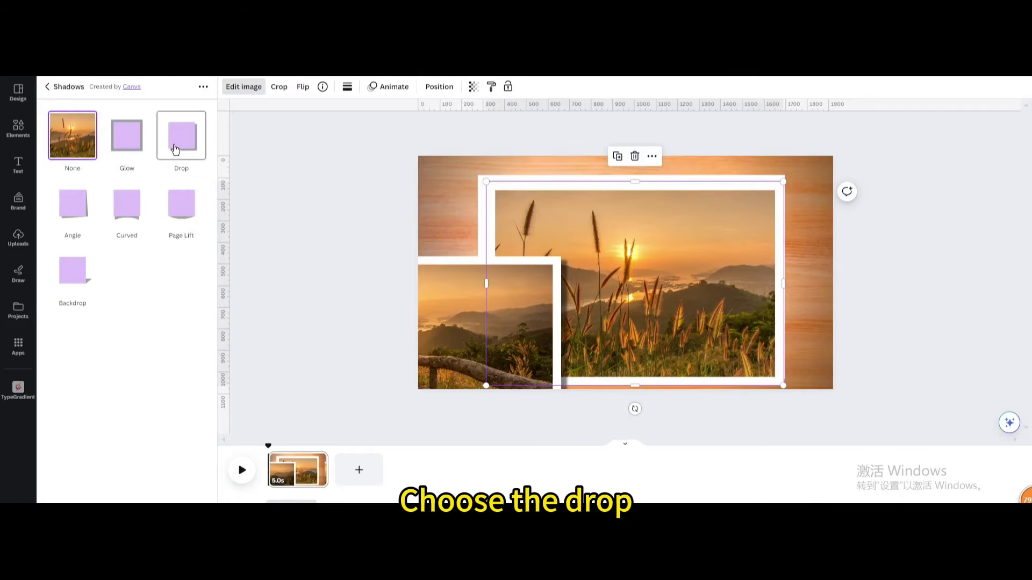
pyautogui.click(196, 141)
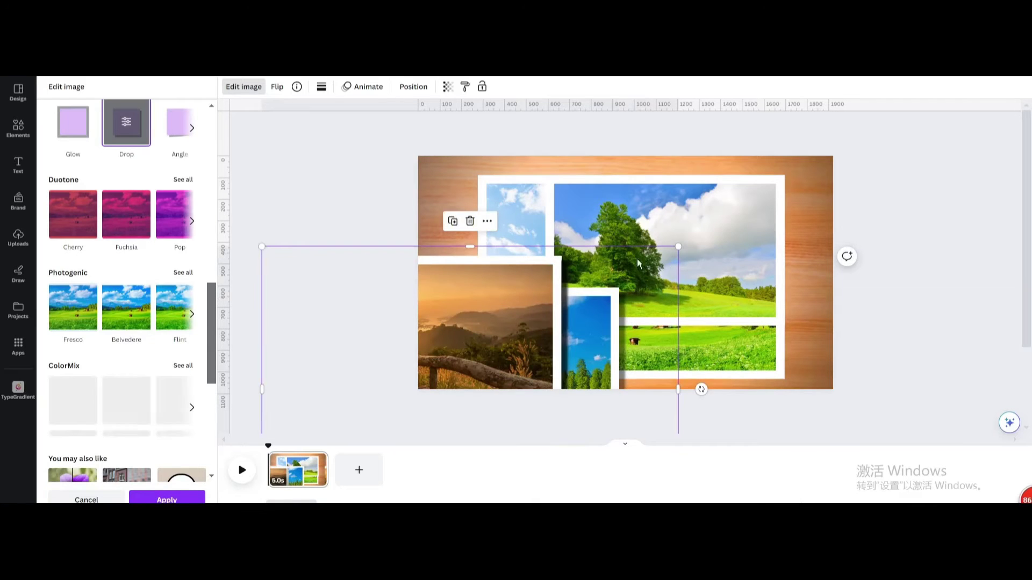
# Apply the Drop shadow effect to the large tree photo and move it toward the page's lower-left corner
pyautogui.moveTo(637, 259); pyautogui.dragTo(688, 248)
pyautogui.click(121, 125)
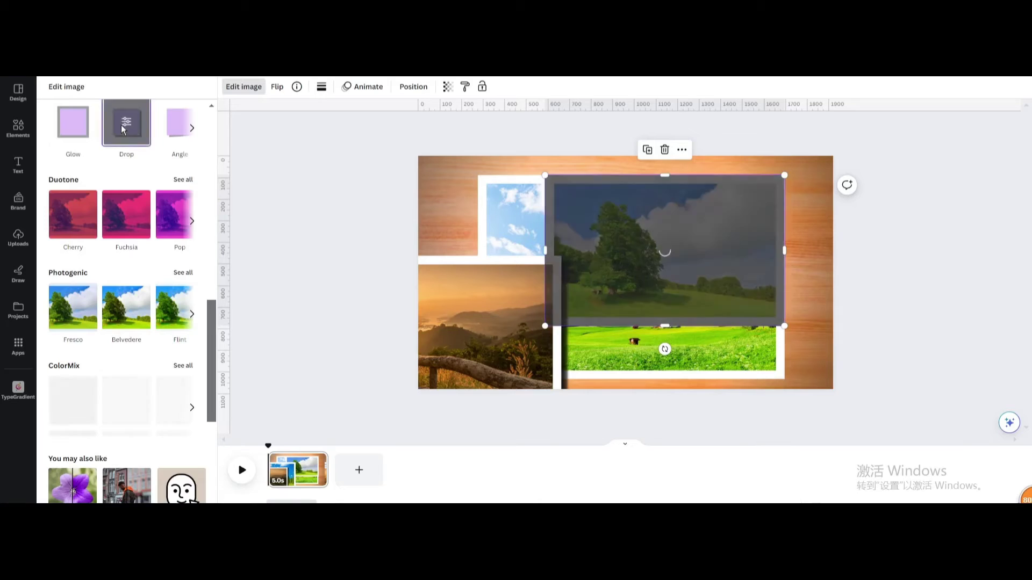
pyautogui.click(121, 125)
pyautogui.click(166, 498)
pyautogui.moveTo(656, 276); pyautogui.dragTo(524, 301)
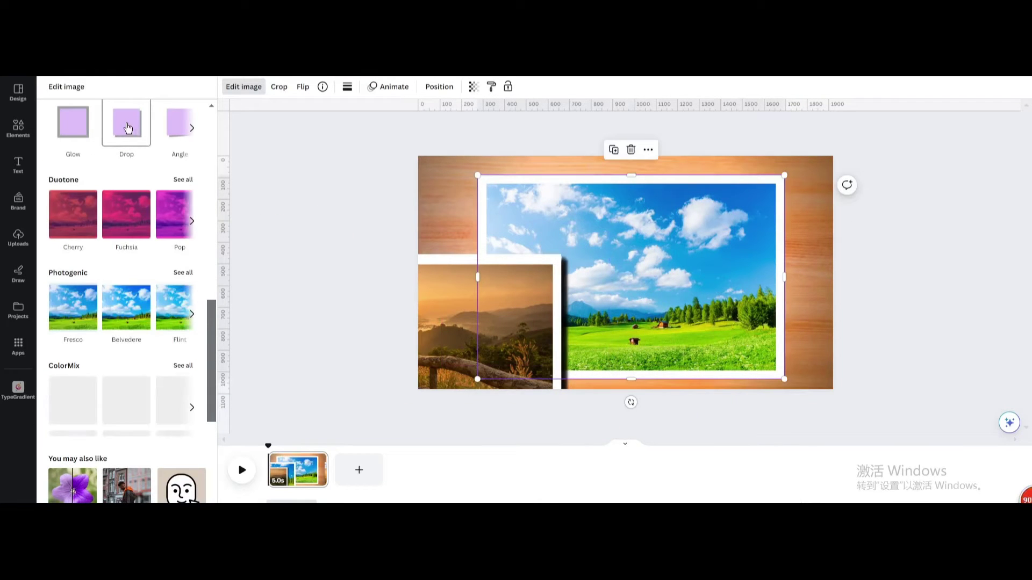
# Apply the Drop shadow effect to the last meadow photo with the cloudy sky, closing the advertisement pop-up
pyautogui.click(127, 128)
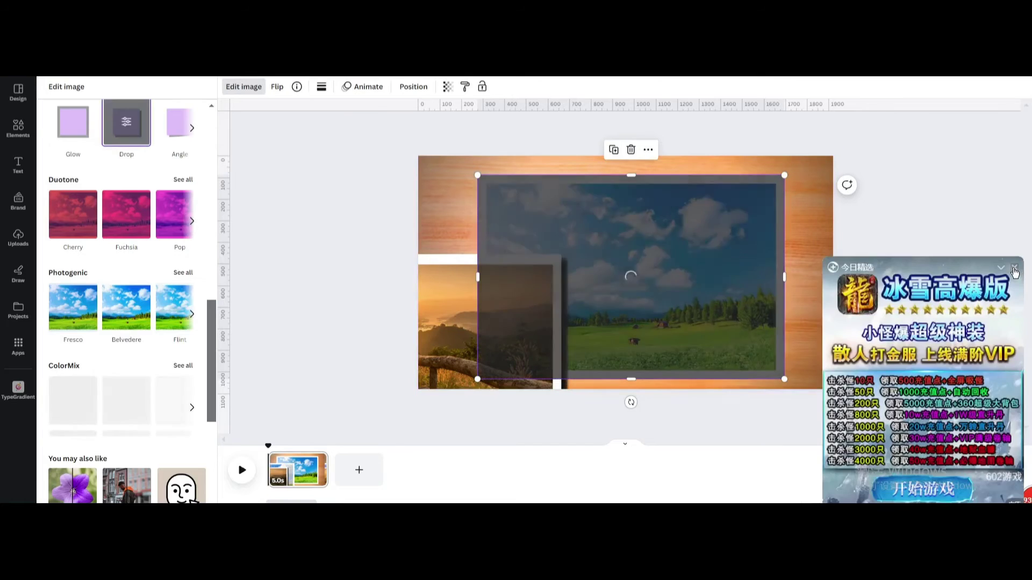
pyautogui.click(1015, 269)
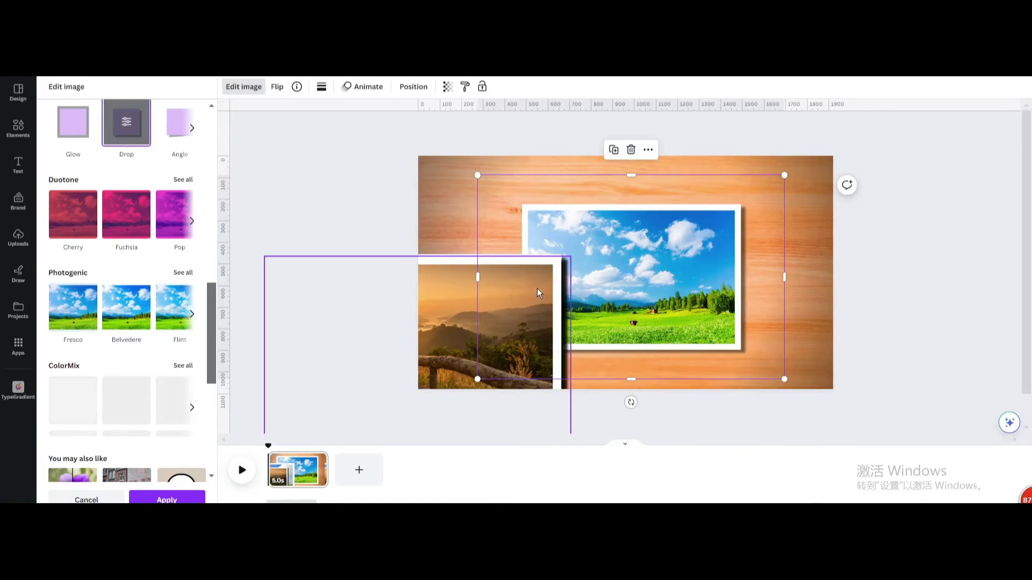
pyautogui.press('Escape')
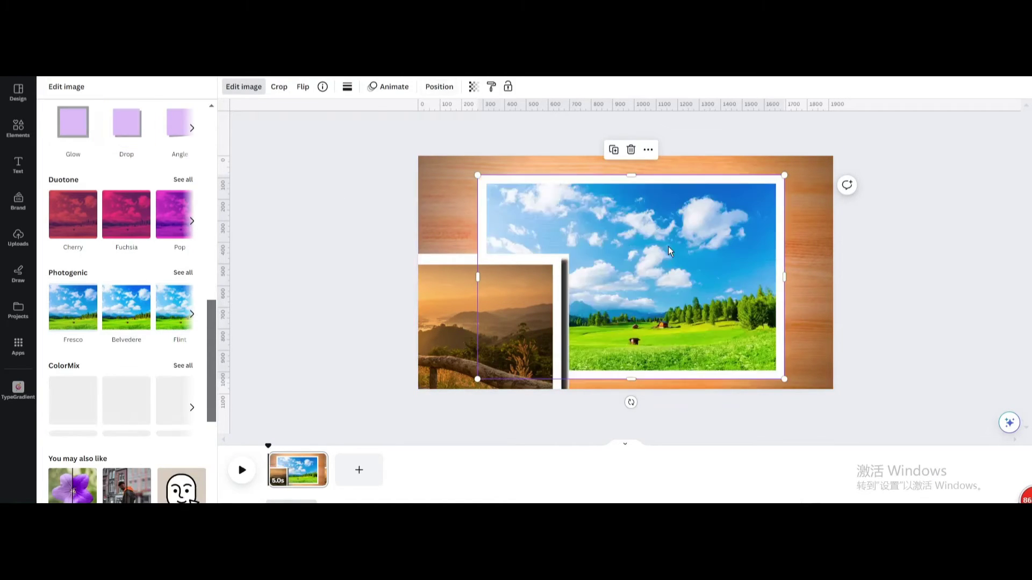
pyautogui.click(136, 120)
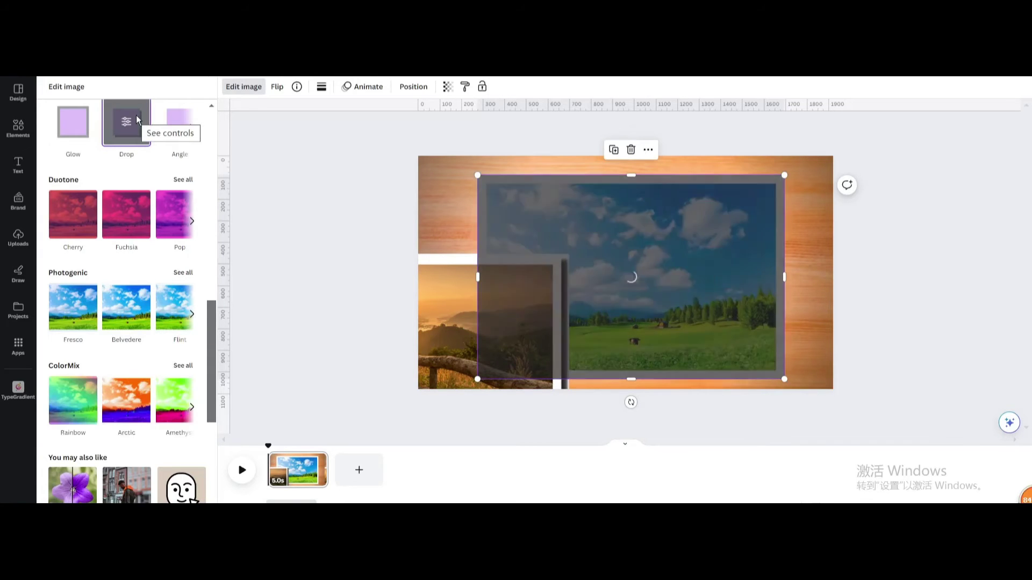
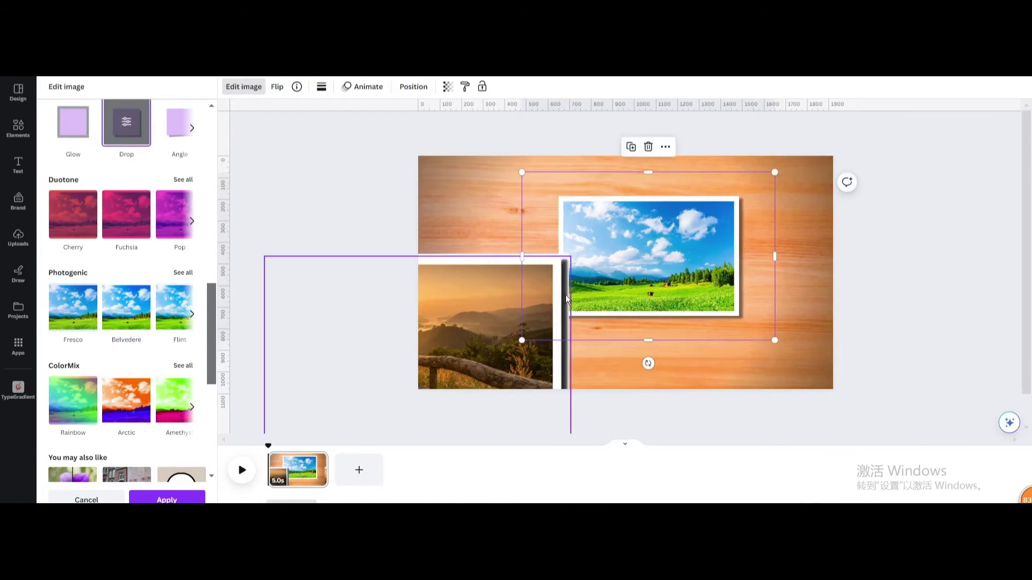
# Move the large tree photo over the cloudy-sky meadow photo and reapply its Drop shadow effect
pyautogui.click(439, 87)
pyautogui.click(169, 88)
pyautogui.click(521, 256)
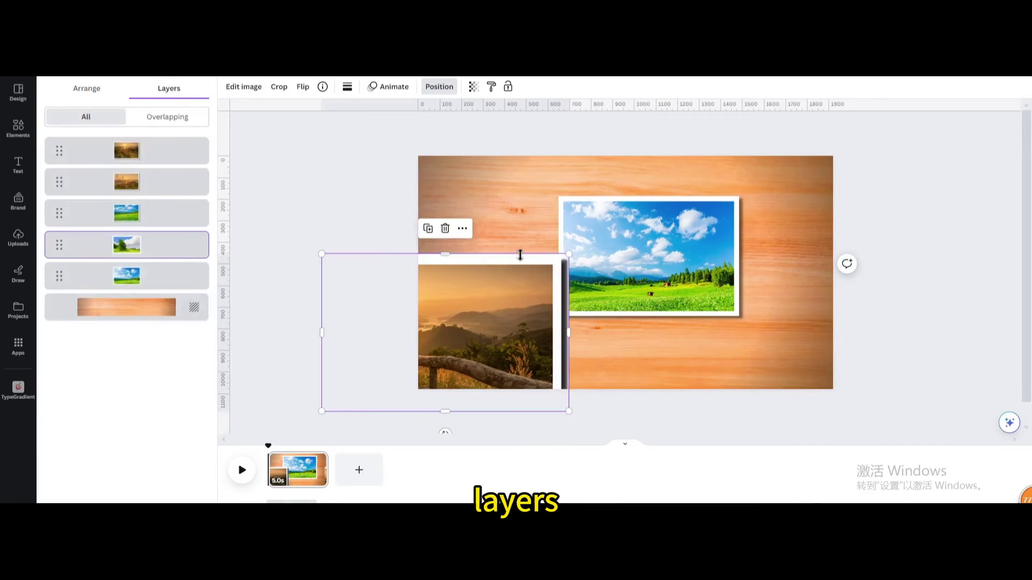
pyautogui.moveTo(557, 274); pyautogui.dragTo(741, 174)
pyautogui.click(239, 90)
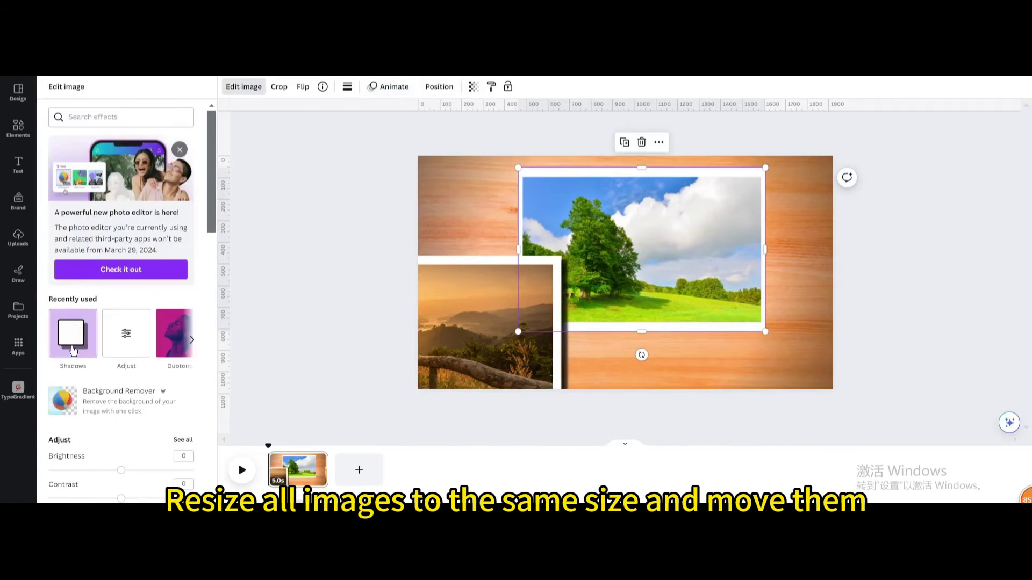
pyautogui.click(70, 336)
pyautogui.click(177, 141)
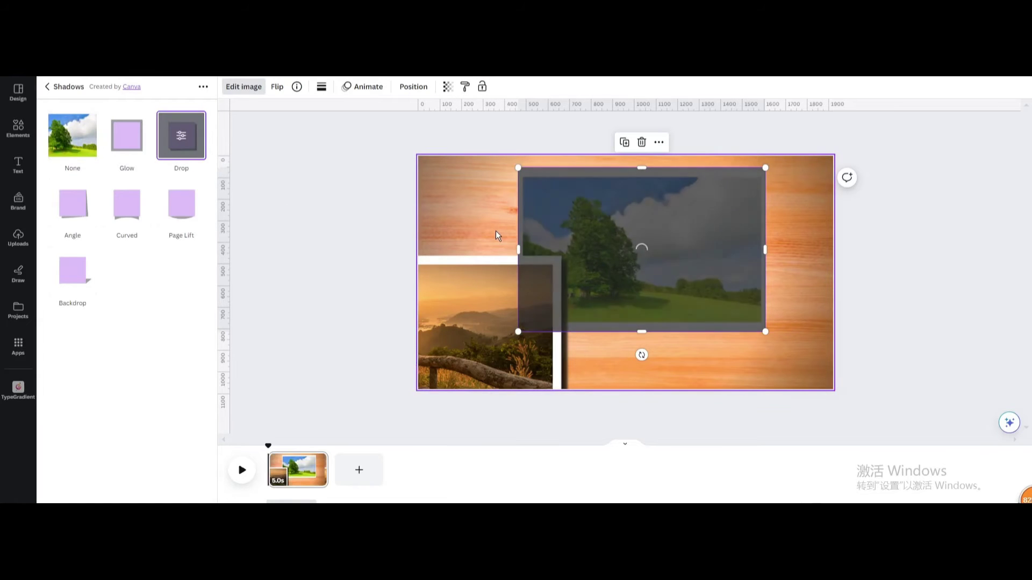
# Scale down the large tree photo and align it with the frame of the meadow photo beneath it
pyautogui.moveTo(815, 135); pyautogui.dragTo(779, 207)
pyautogui.moveTo(667, 231); pyautogui.dragTo(703, 237)
pyautogui.moveTo(484, 364); pyautogui.dragTo(528, 355)
pyautogui.moveTo(580, 277); pyautogui.dragTo(586, 277)
pyautogui.moveTo(518, 345)
pyautogui.mouseDown()
pyautogui.moveTo(535, 338)
pyautogui.moveTo(523, 341)
pyautogui.mouseUp()
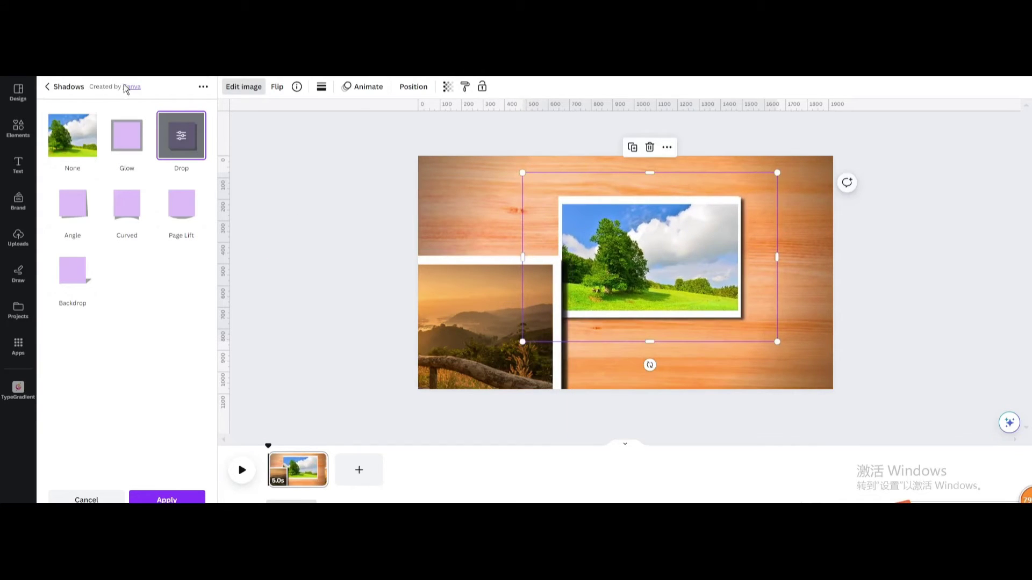
# Move the green meadow photo with the small houses onto the stack and scale it down to match
pyautogui.click(413, 86)
pyautogui.click(126, 213)
pyautogui.moveTo(447, 286); pyautogui.dragTo(630, 225)
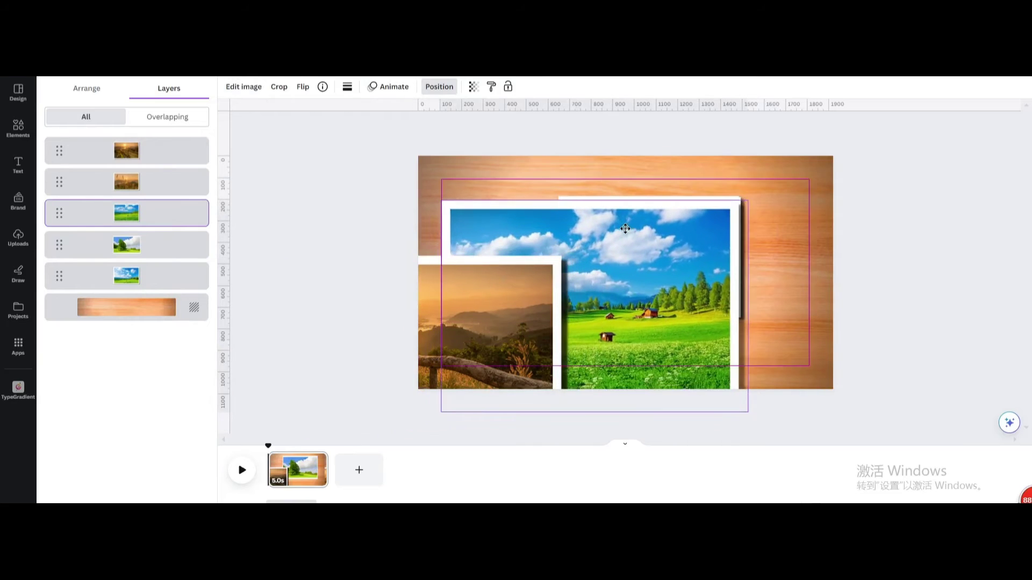
pyautogui.moveTo(446, 407); pyautogui.dragTo(558, 329)
# Move the sunset grasses photo and the sunset fence photo onto the stack and scale both down to match
pyautogui.click(99, 189)
pyautogui.moveTo(452, 293); pyautogui.dragTo(636, 235)
pyautogui.moveTo(453, 406); pyautogui.dragTo(563, 326)
pyautogui.moveTo(459, 301); pyautogui.dragTo(574, 228)
pyautogui.moveTo(453, 406); pyautogui.dragTo(552, 327)
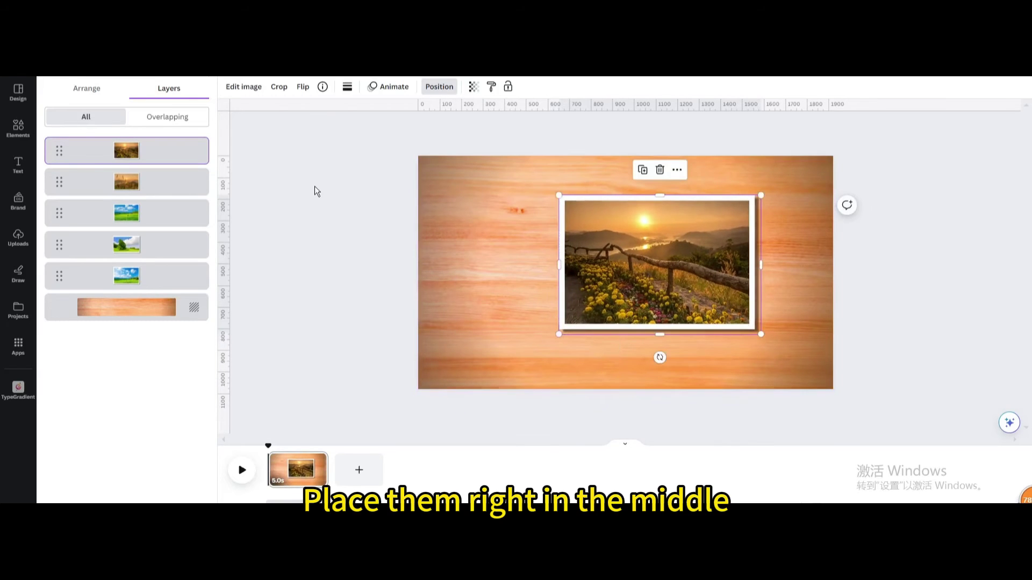
# Center all five stacked photos together on the page and rotate them to different angles as a fanned pile
pyautogui.moveTo(315, 191); pyautogui.dragTo(769, 344)
pyautogui.moveTo(670, 269); pyautogui.dragTo(632, 285)
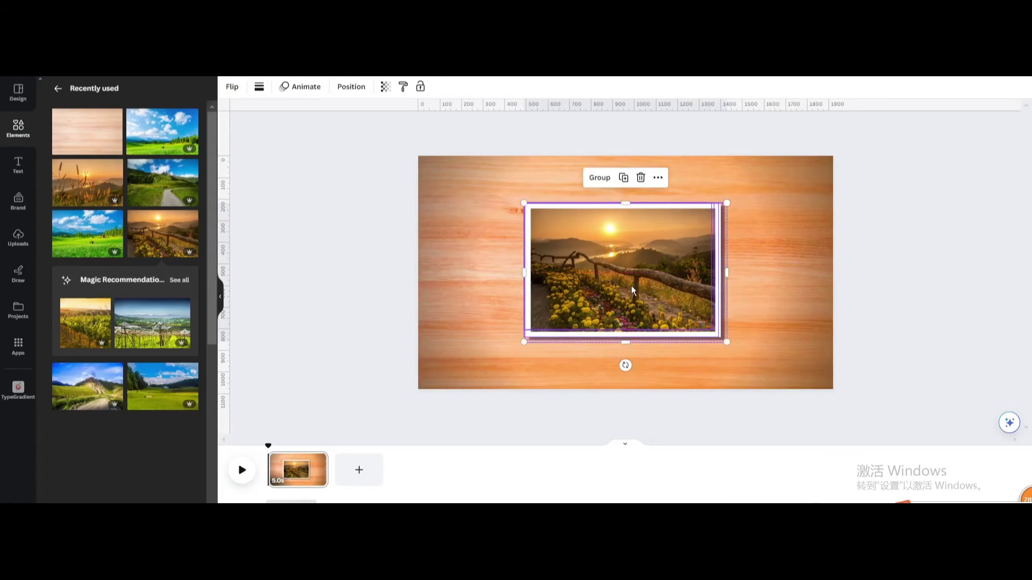
pyautogui.click(350, 86)
pyautogui.click(142, 159)
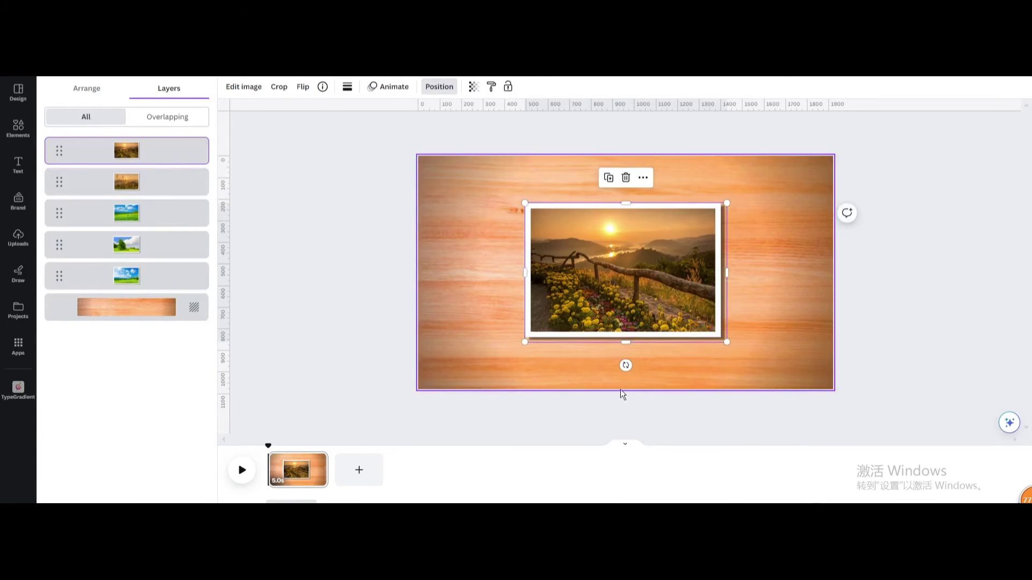
pyautogui.moveTo(626, 366); pyautogui.dragTo(665, 342)
pyautogui.click(541, 217)
pyautogui.click(576, 260)
pyautogui.click(590, 350)
pyautogui.click(156, 276)
# Duplicate the photo-pile page four times to get five pages
pyautogui.click(318, 460)
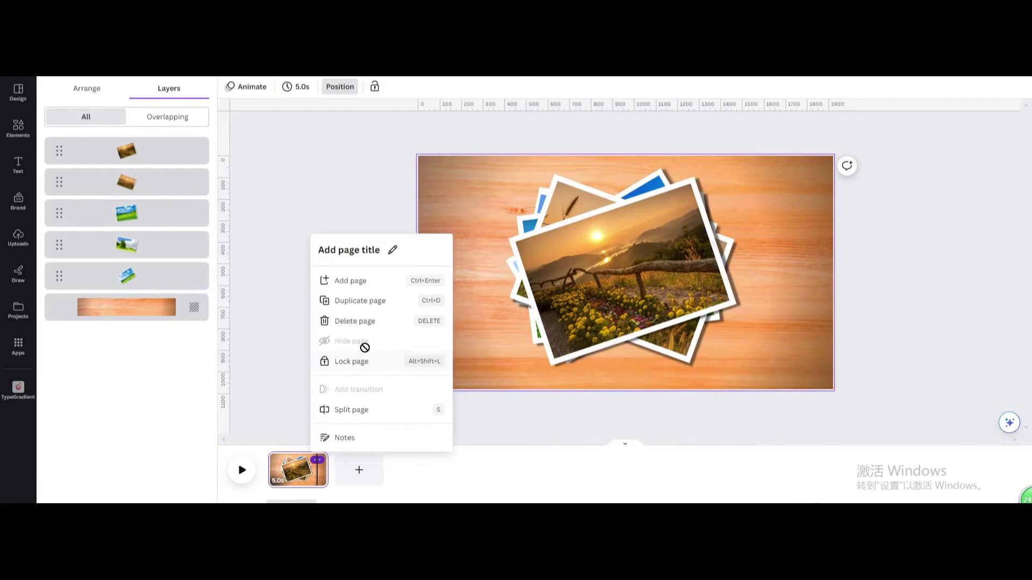
pyautogui.hotkey('ctrl', 'd')
pyautogui.click(386, 460)
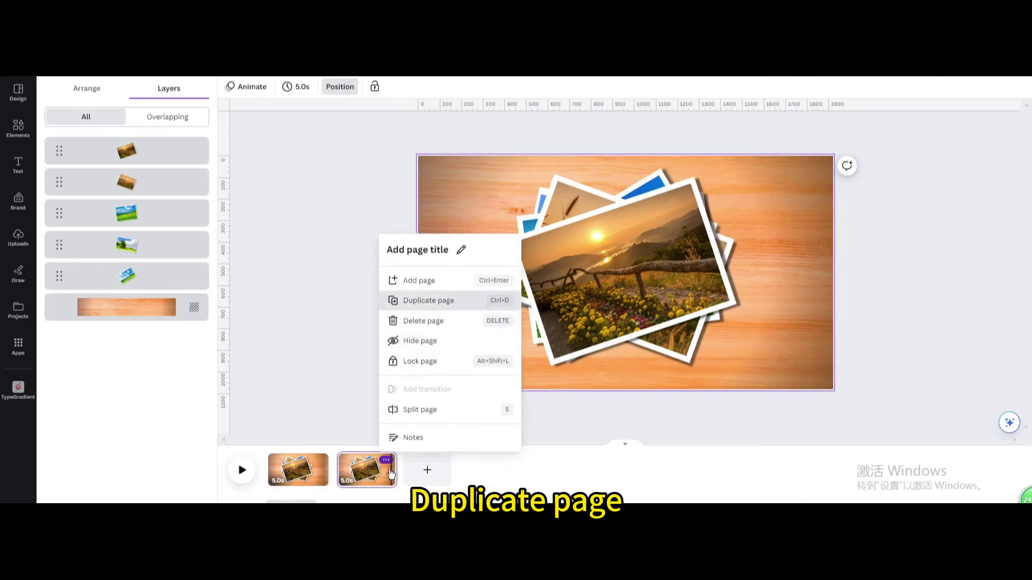
pyautogui.click(423, 300)
pyautogui.click(386, 460)
pyautogui.click(423, 301)
pyautogui.click(386, 460)
pyautogui.click(446, 301)
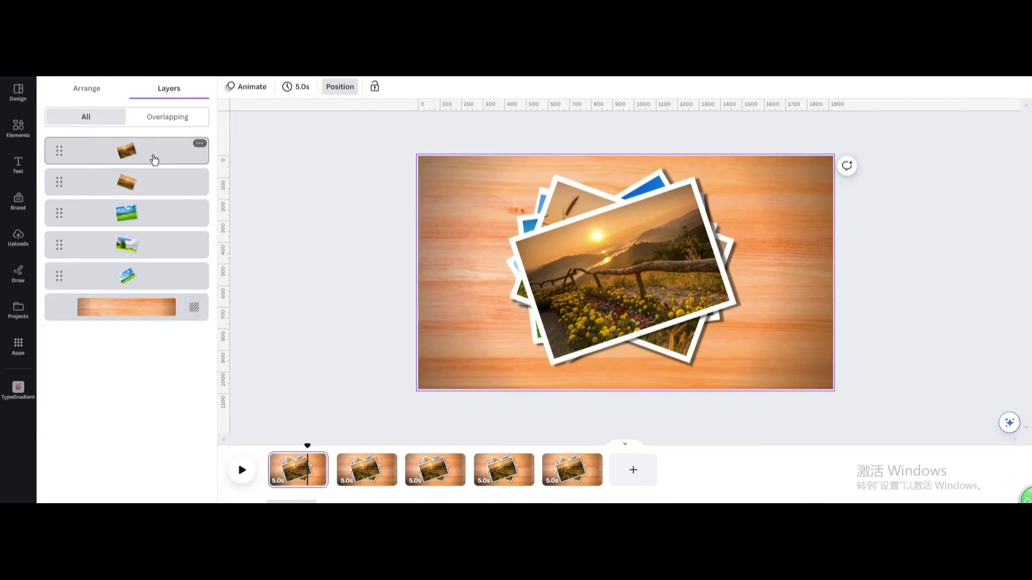
# Apply the Tumble photo animation to the sunset fence photo on the first page
pyautogui.click(589, 239)
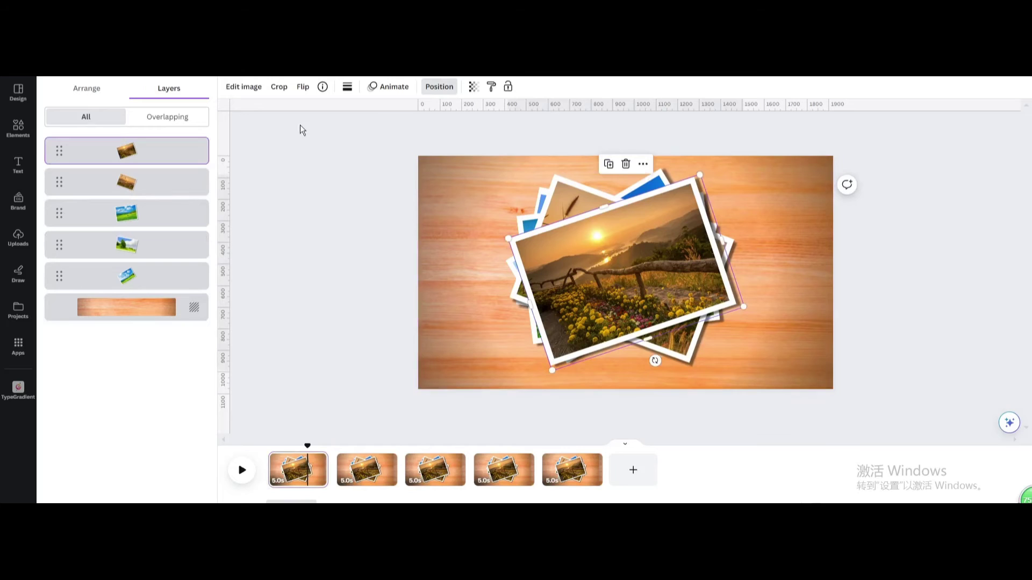
pyautogui.click(385, 91)
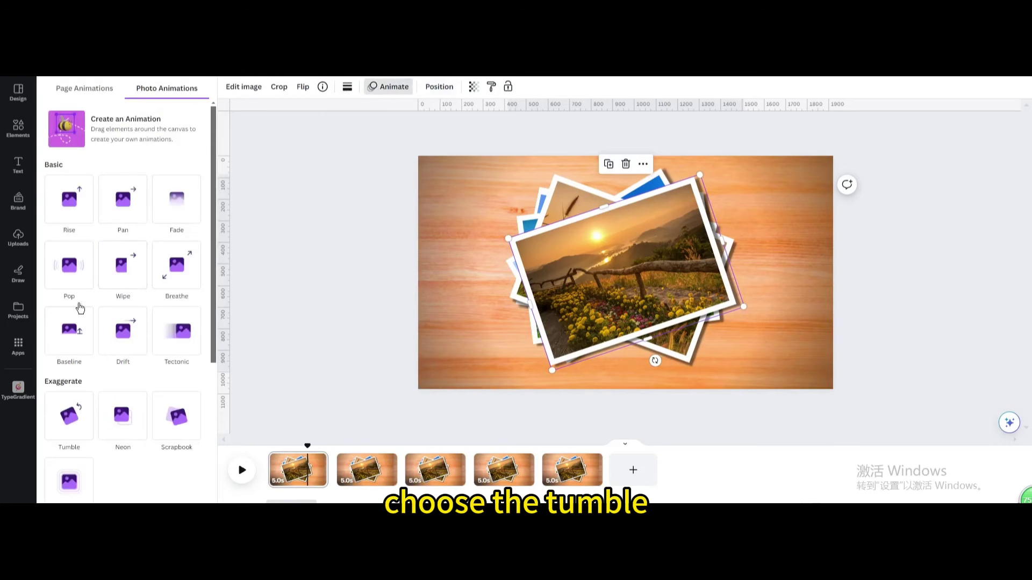
pyautogui.scroll(-3, 66, 301)
pyautogui.click(73, 352)
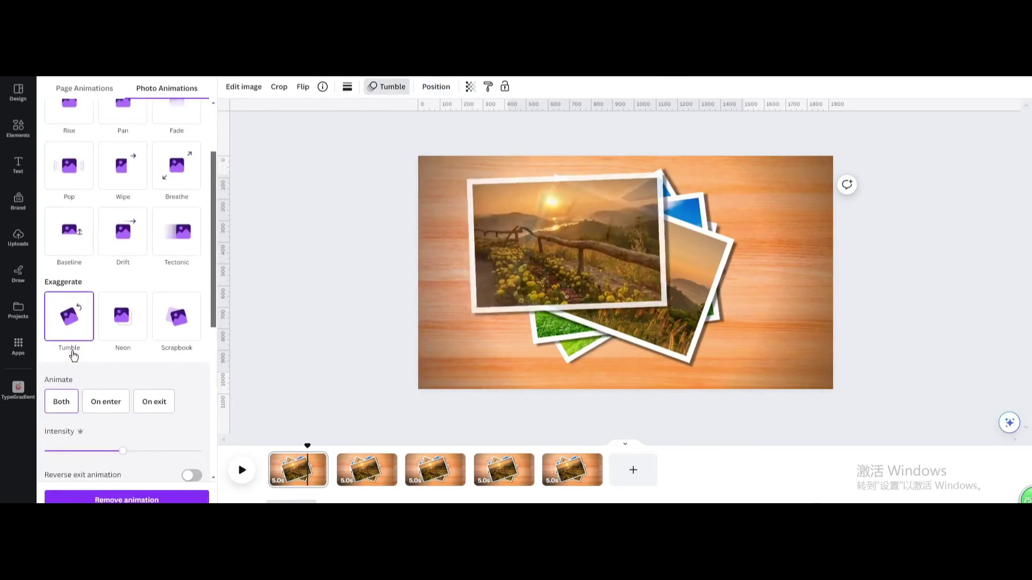
# Delete the four photos beneath the sunset fence photo on the first page, keeping the wood background
pyautogui.click(435, 87)
pyautogui.click(199, 176)
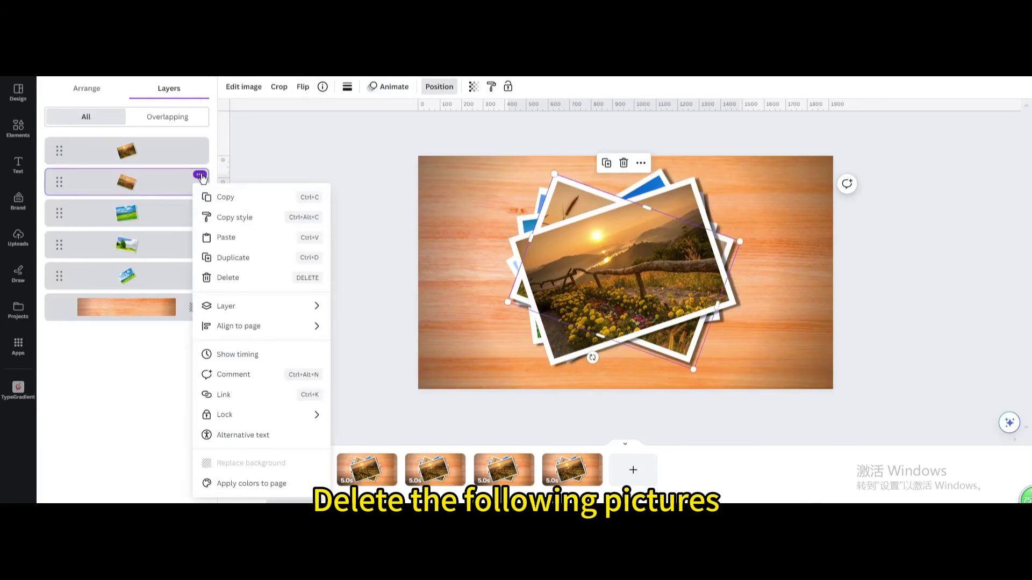
pyautogui.click(228, 277)
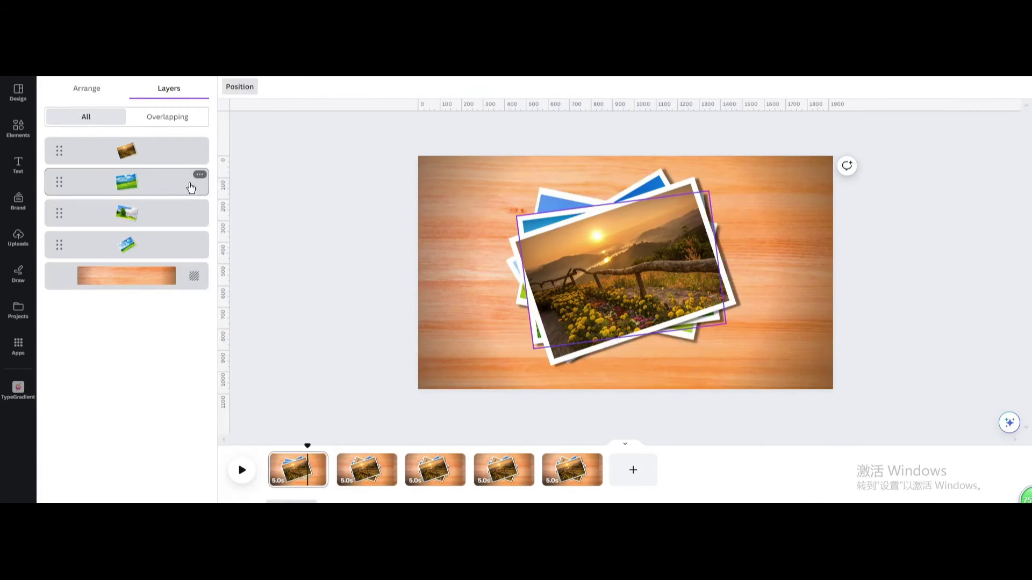
pyautogui.click(200, 176)
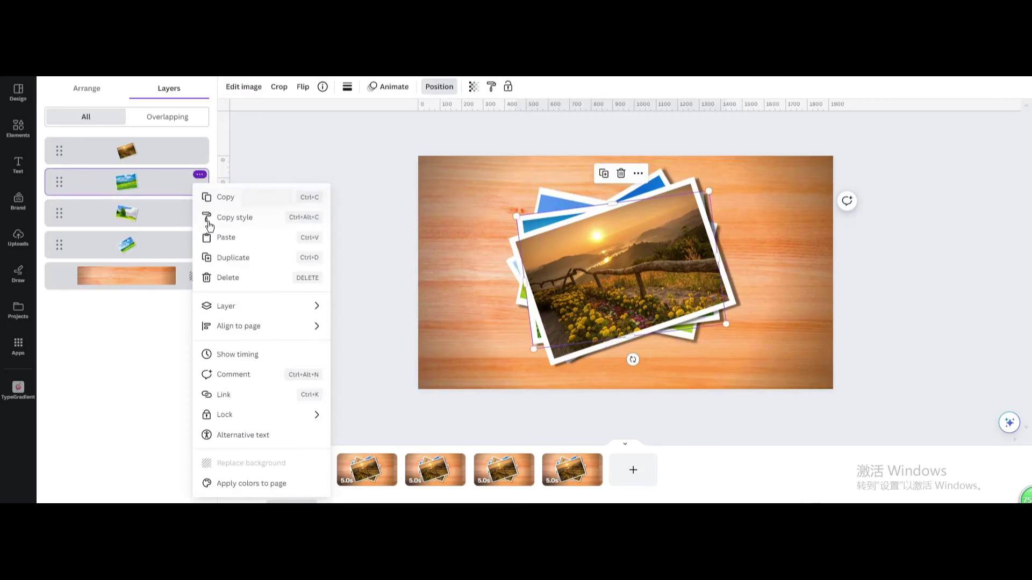
pyautogui.click(227, 277)
pyautogui.click(197, 176)
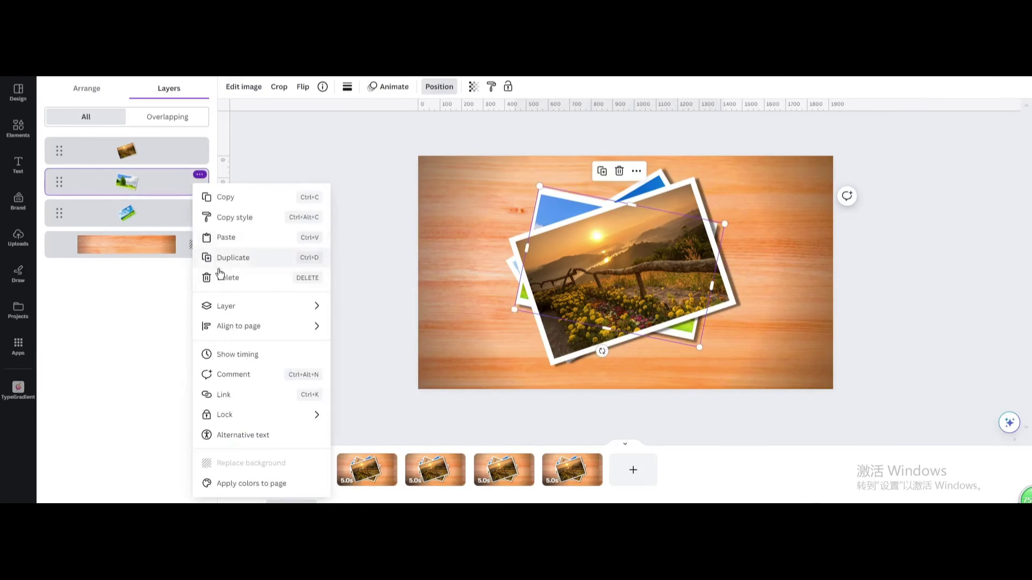
pyautogui.click(227, 277)
pyautogui.click(199, 176)
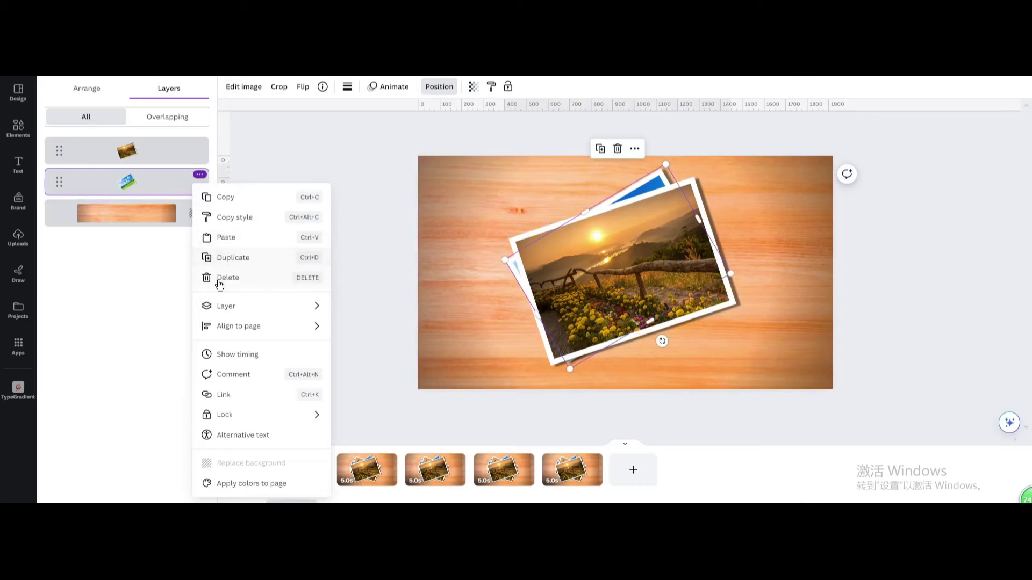
pyautogui.click(200, 275)
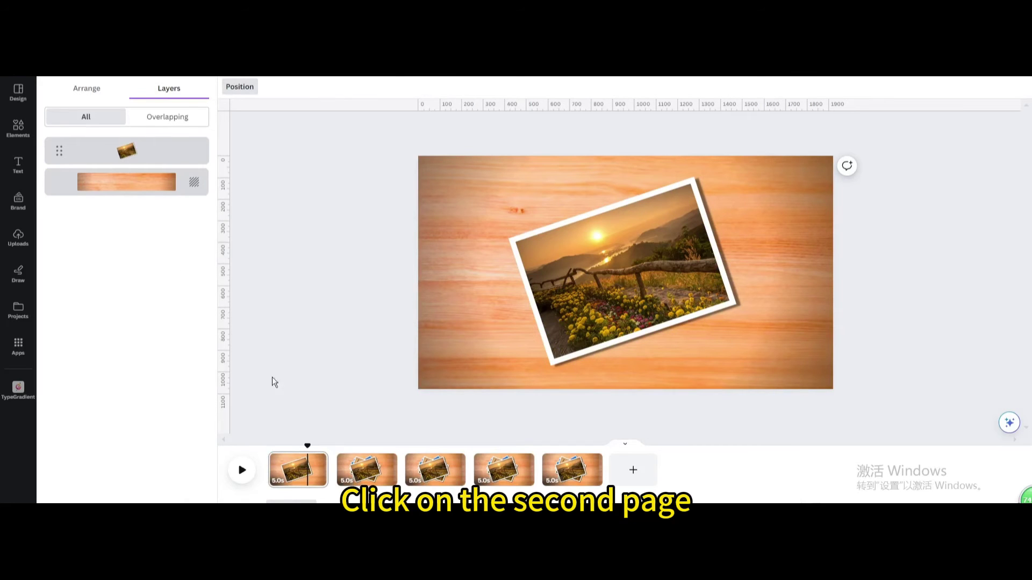
# On the second page, bring the sunset grasses photo to the front and apply the Tumble animation to it
pyautogui.click(371, 470)
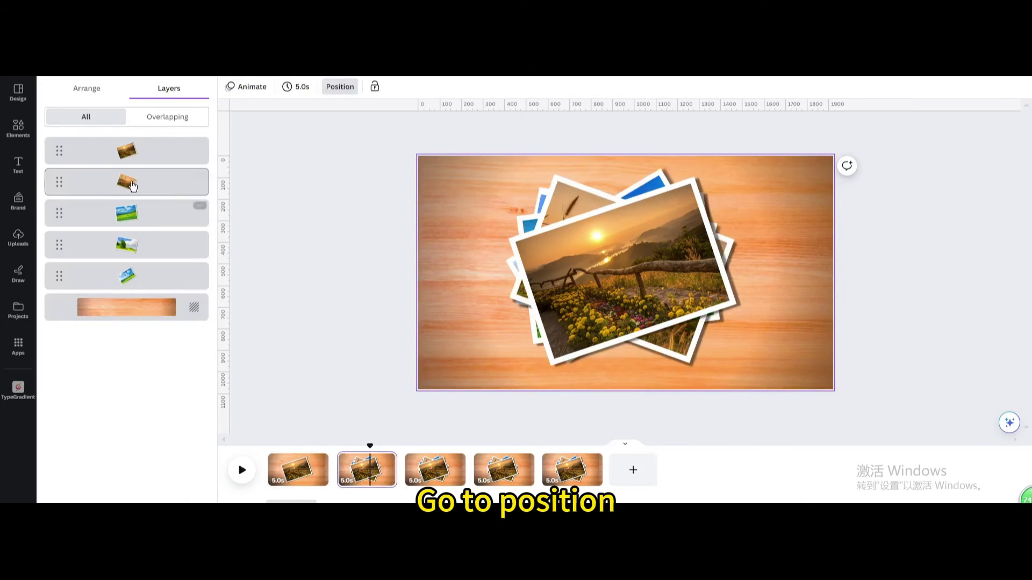
pyautogui.moveTo(127, 180); pyautogui.dragTo(129, 135)
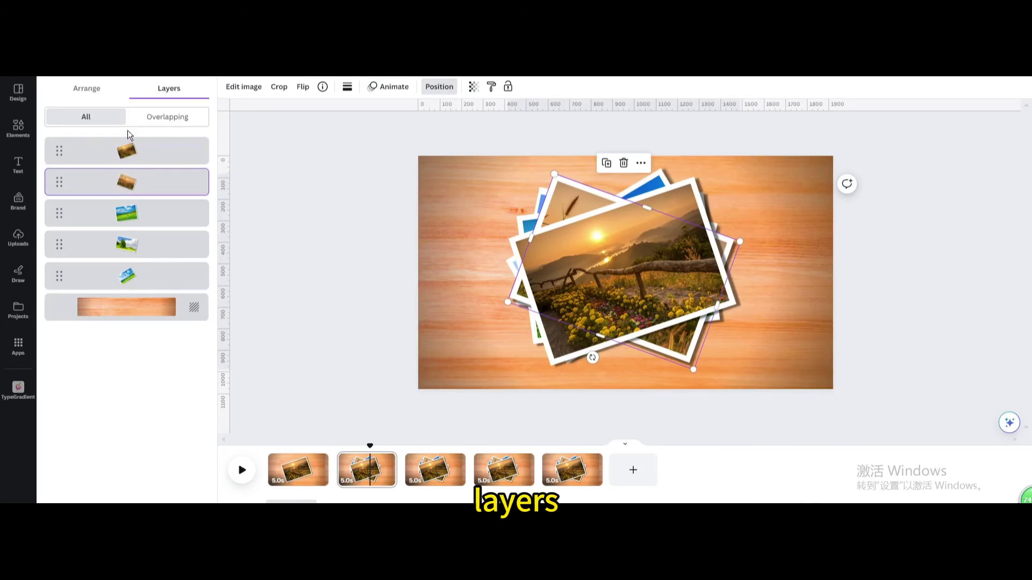
pyautogui.moveTo(129, 187); pyautogui.dragTo(141, 150)
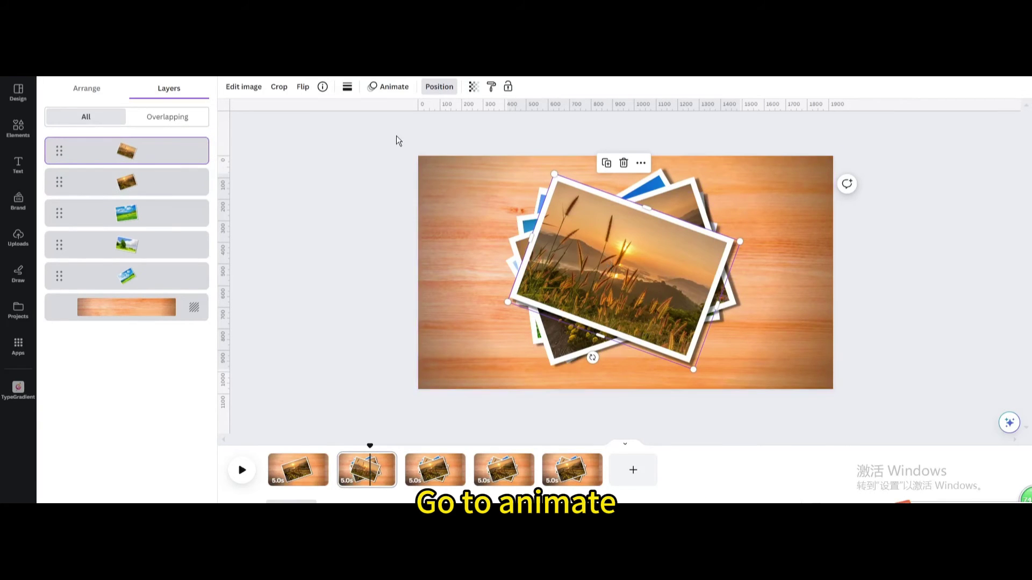
pyautogui.click(391, 92)
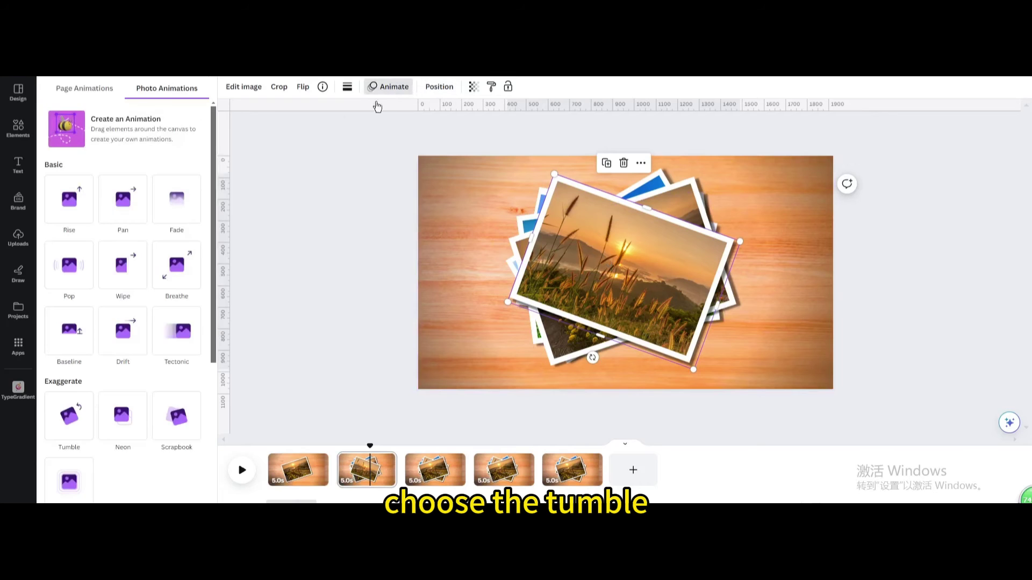
pyautogui.click(67, 402)
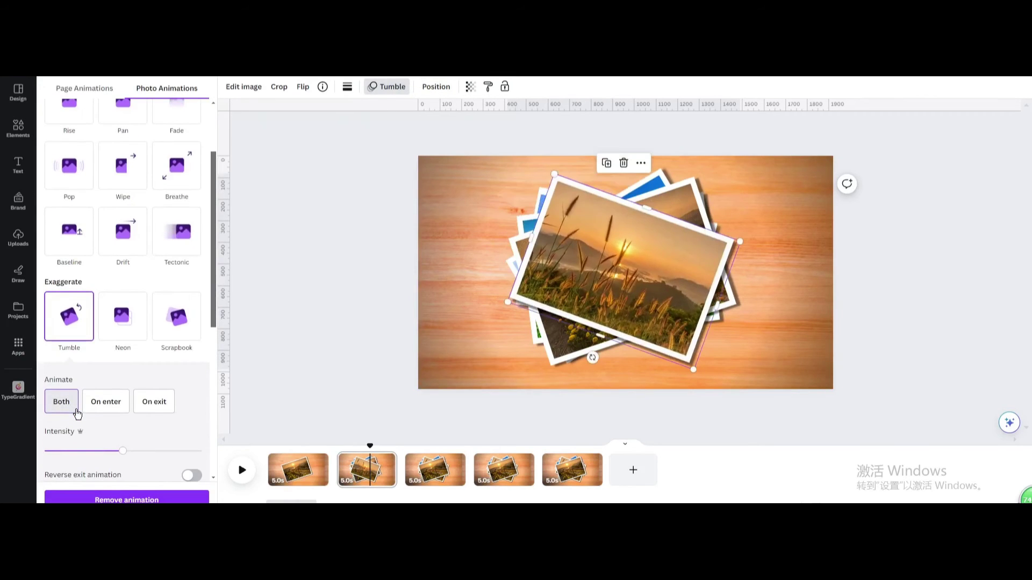
# Delete the three green landscape photos from the second page, keeping the two sunset photos
pyautogui.click(429, 92)
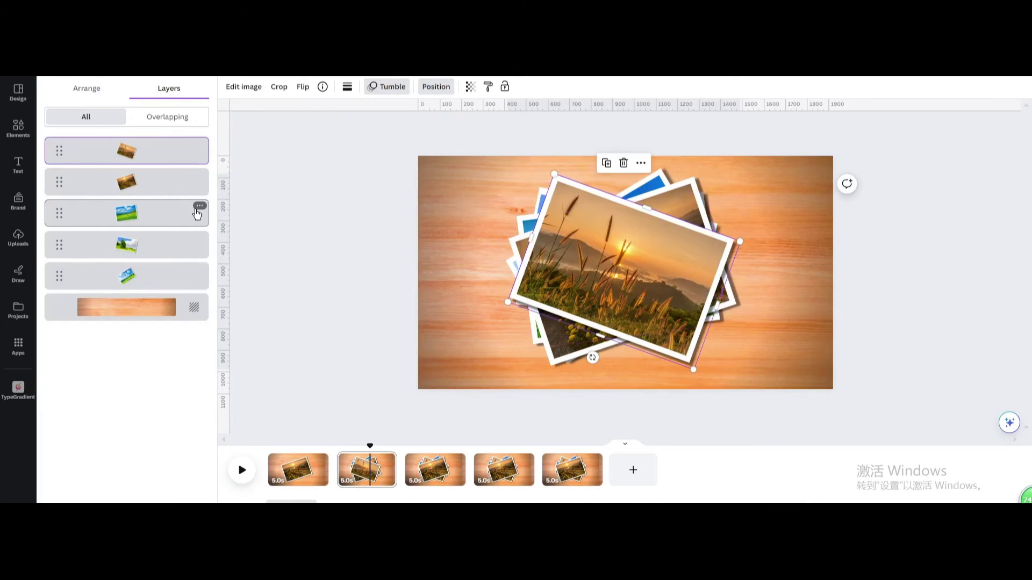
pyautogui.click(198, 207)
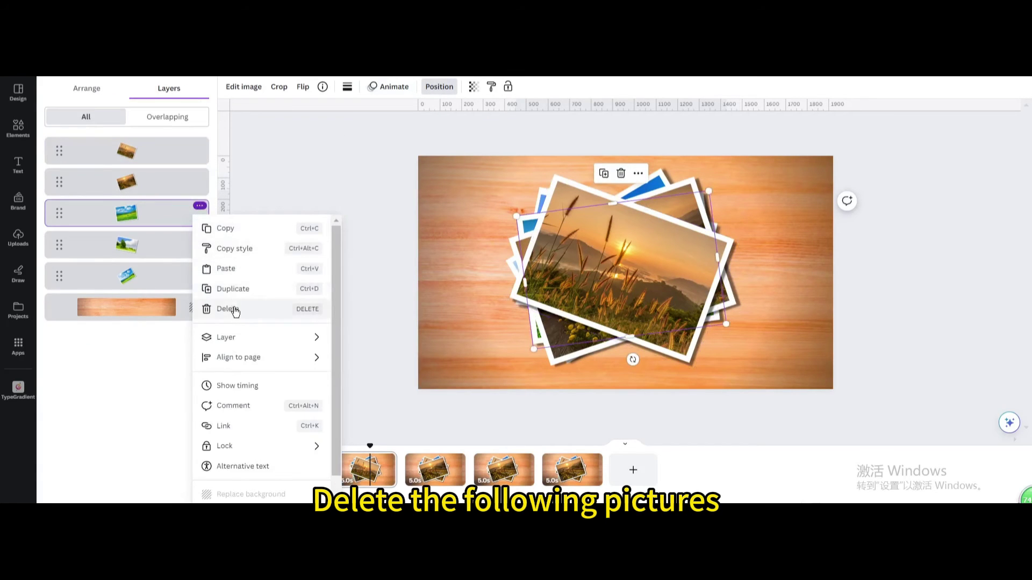
pyautogui.click(233, 308)
pyautogui.click(198, 207)
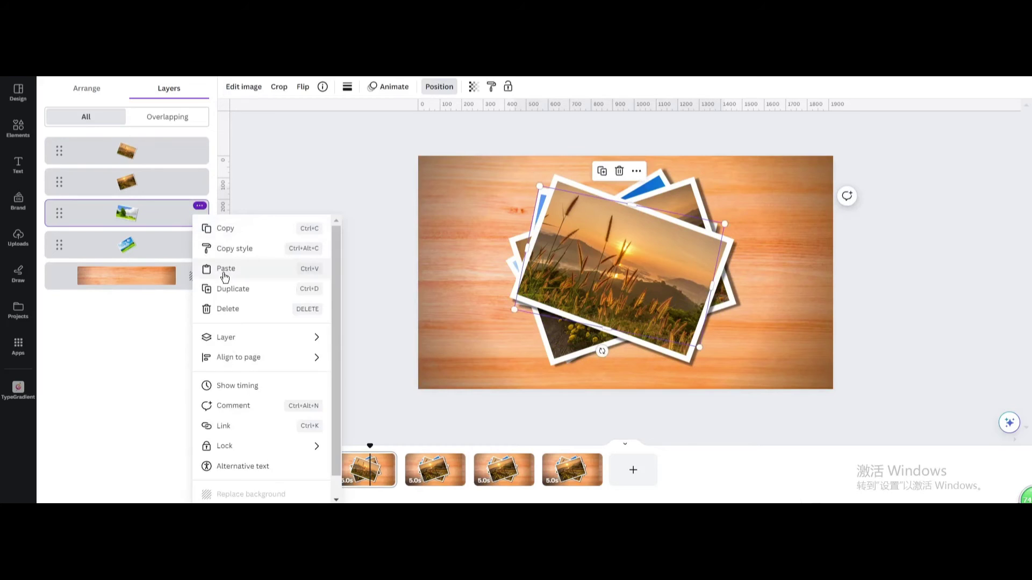
pyautogui.click(226, 307)
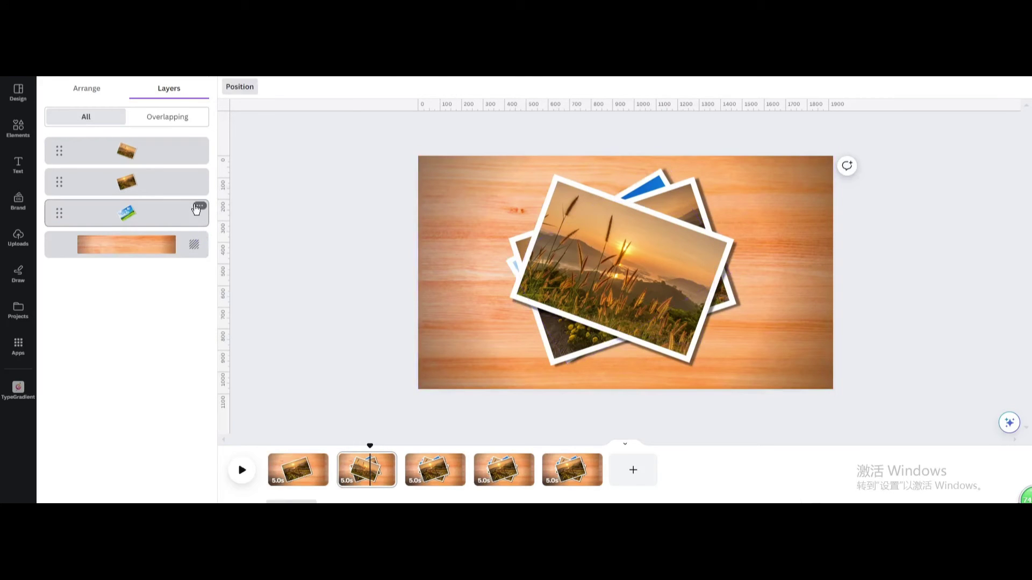
pyautogui.click(199, 206)
pyautogui.click(226, 309)
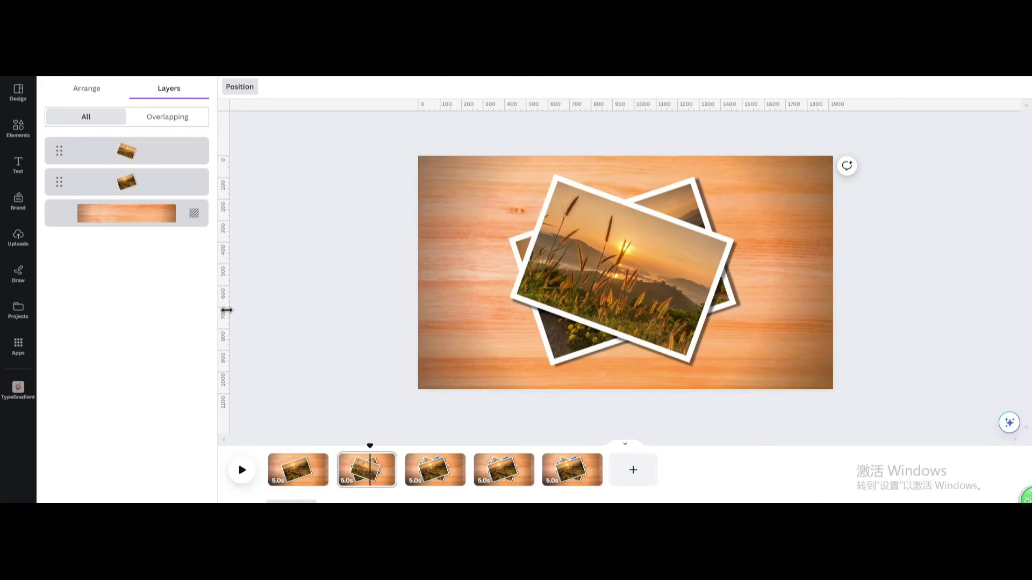
# On the third page, stack the sunset grasses above the fence photo, bring the meadow-with-houses photo to the front, and give it the Tumble animation
pyautogui.click(436, 471)
pyautogui.moveTo(156, 183); pyautogui.dragTo(148, 145)
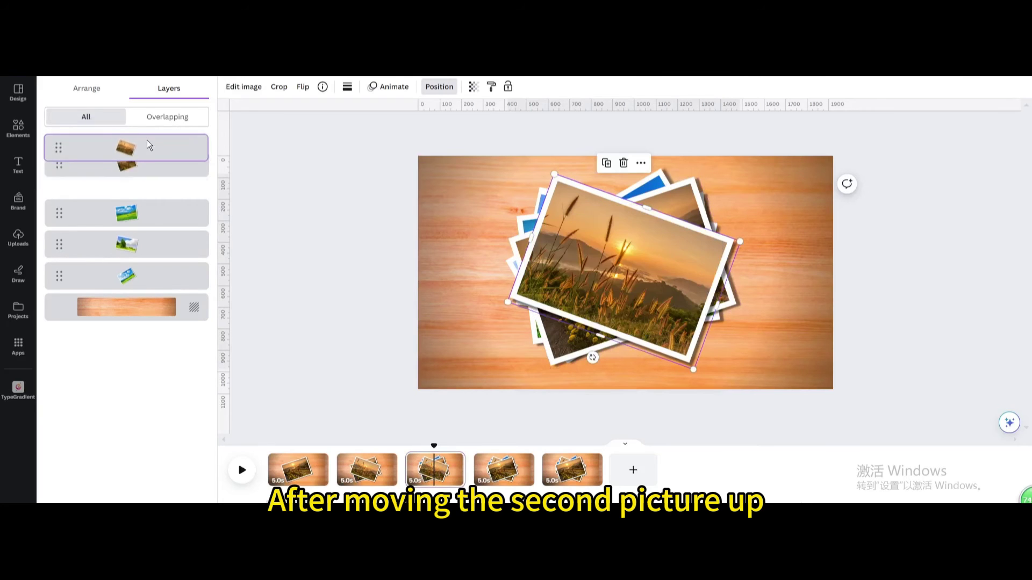
pyautogui.moveTo(152, 217); pyautogui.dragTo(150, 158)
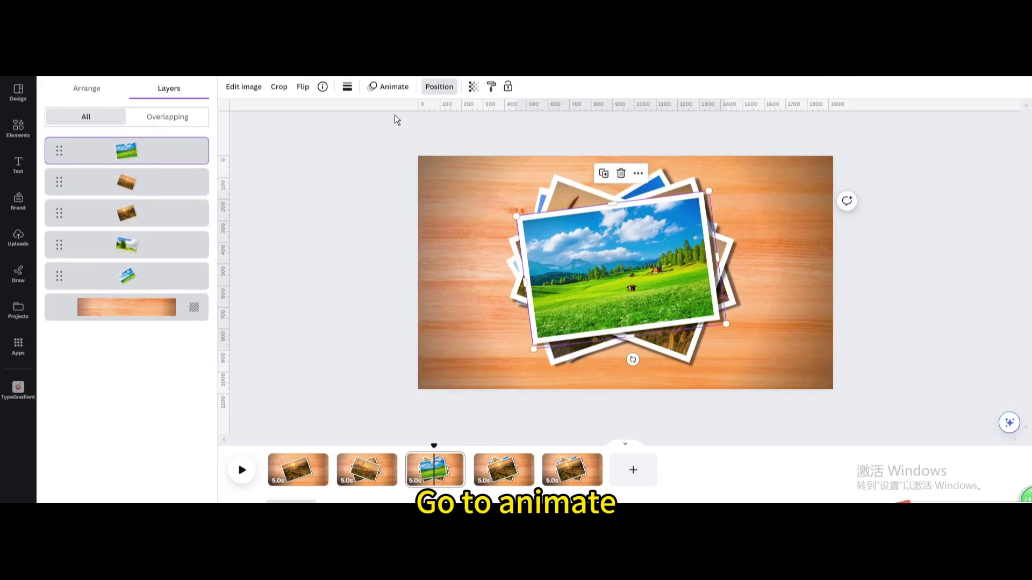
pyautogui.click(387, 88)
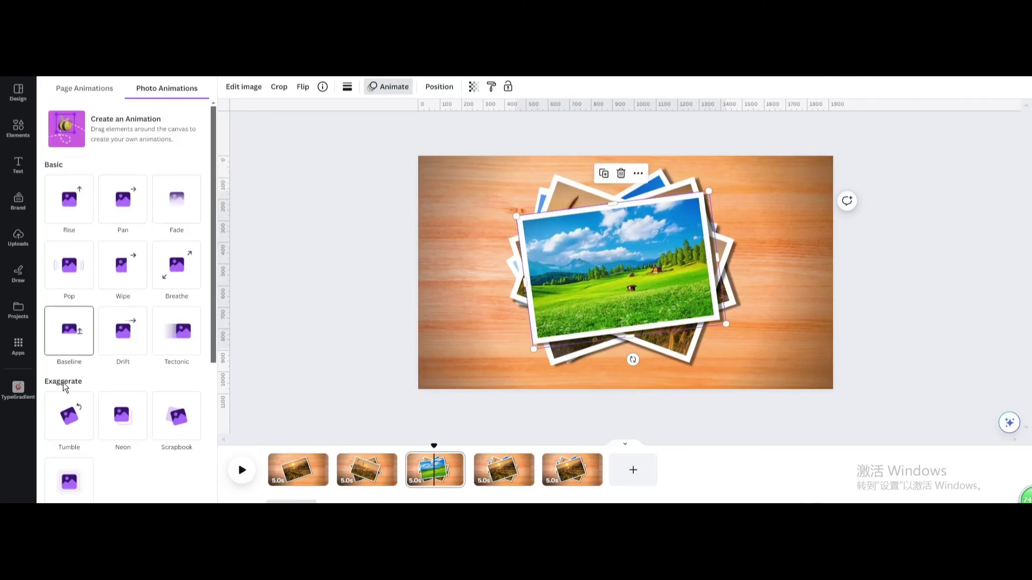
pyautogui.click(67, 414)
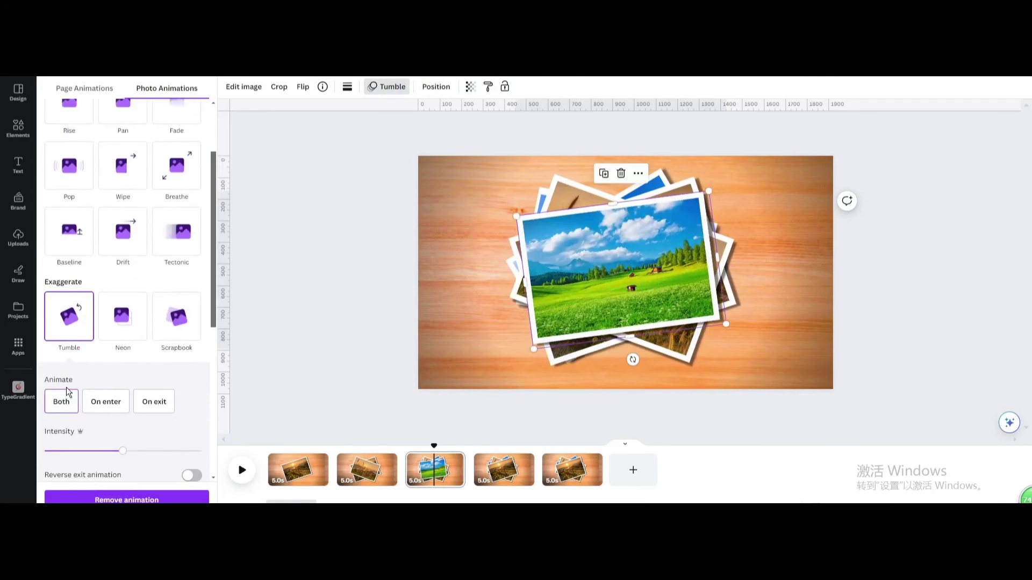
# Delete the two green landscape photos beneath the sunset photos on the third page, keeping the meadow-with-houses photo
pyautogui.click(436, 87)
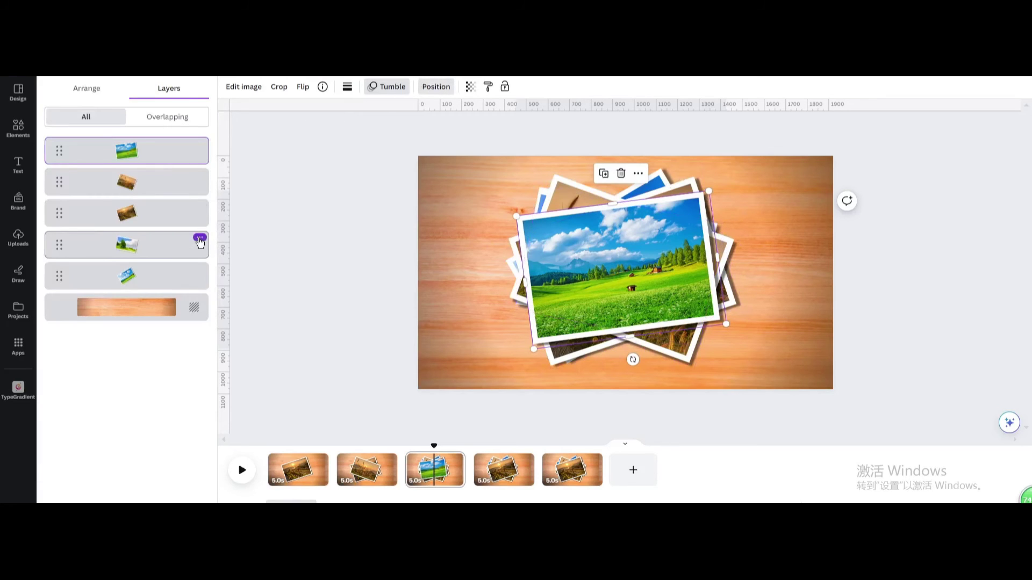
pyautogui.click(199, 240)
pyautogui.click(230, 340)
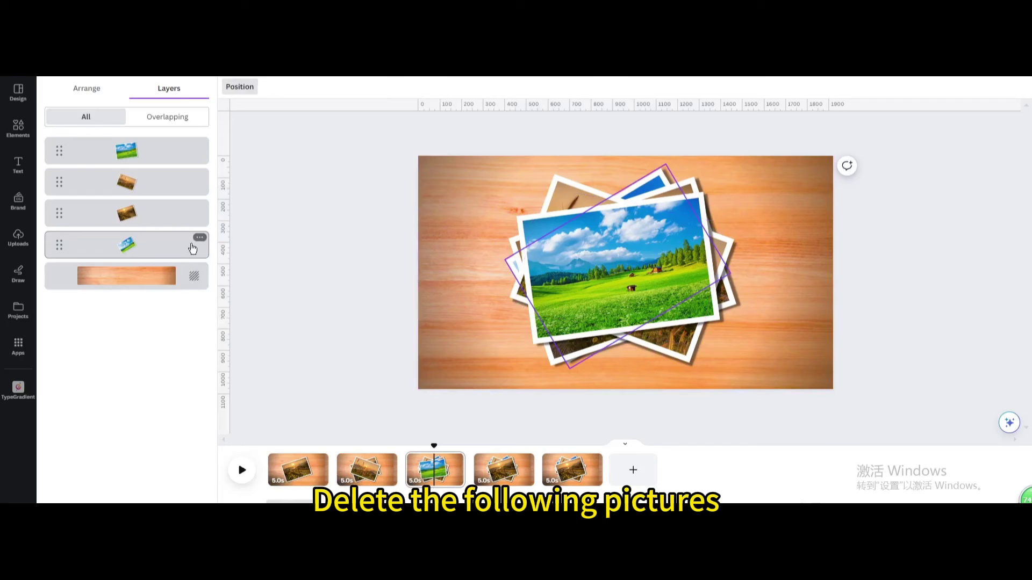
pyautogui.click(200, 237)
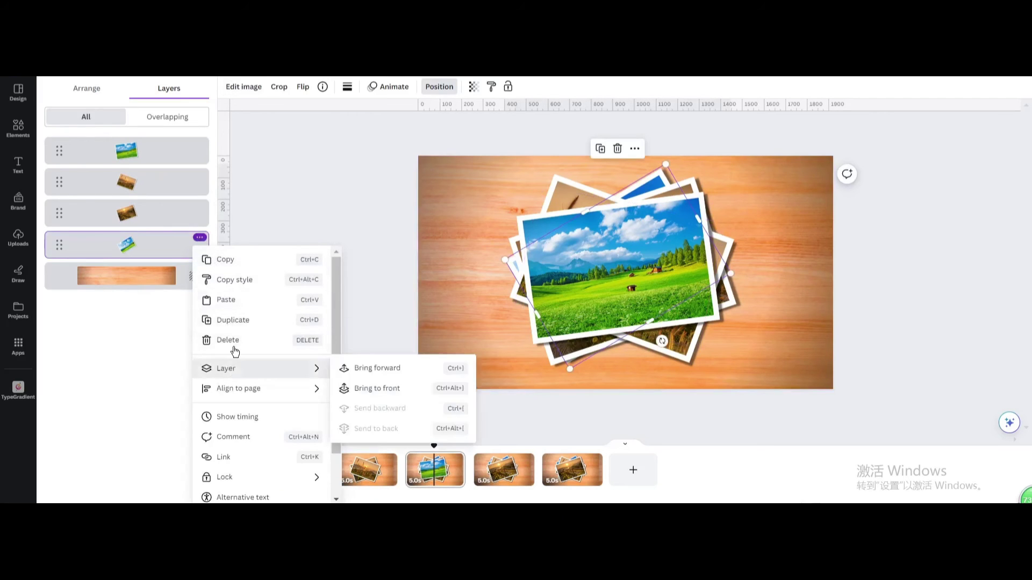
pyautogui.click(239, 340)
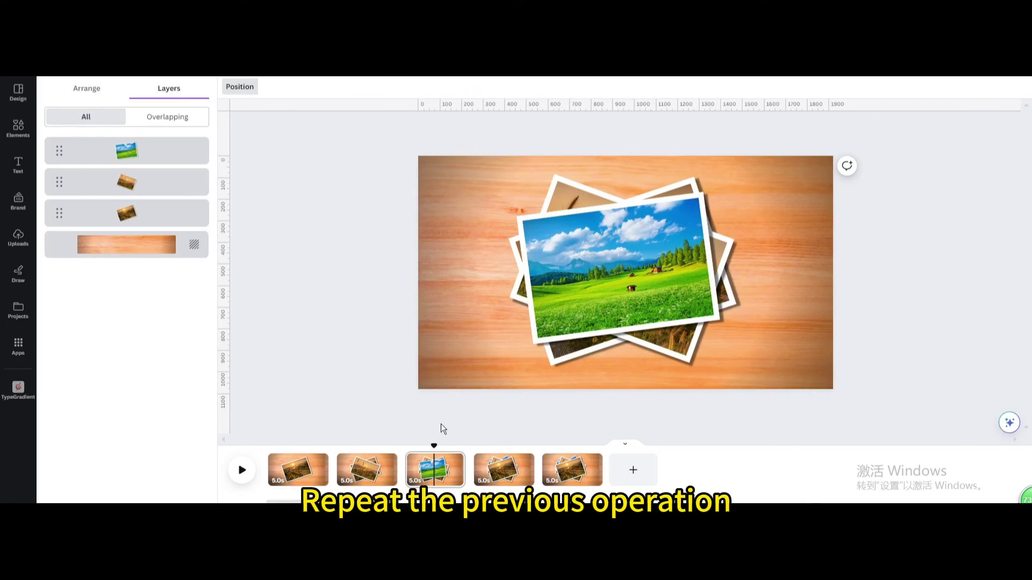
# On the fourth page, stack the fence, grasses, meadow-with-houses and tree photos from back to front, and delete the steeply tilted meadow photo
pyautogui.click(482, 457)
pyautogui.moveTo(149, 194); pyautogui.dragTo(143, 157)
pyautogui.moveTo(135, 214); pyautogui.dragTo(143, 143)
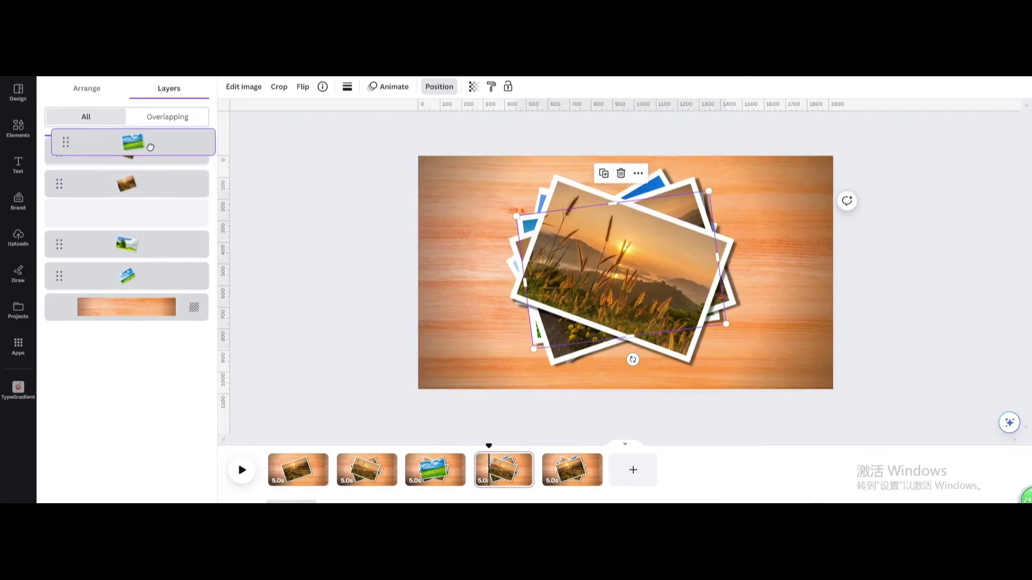
pyautogui.moveTo(138, 248); pyautogui.dragTo(150, 152)
pyautogui.click(199, 274)
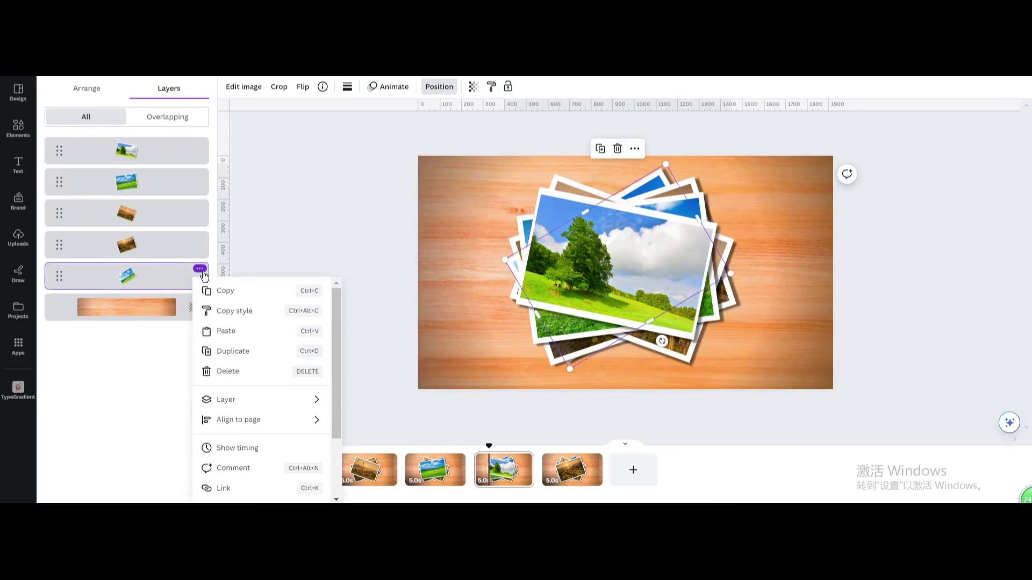
pyautogui.click(210, 371)
# Apply the Tumble animation to the tree photo on the fourth page
pyautogui.click(388, 87)
pyautogui.click(69, 331)
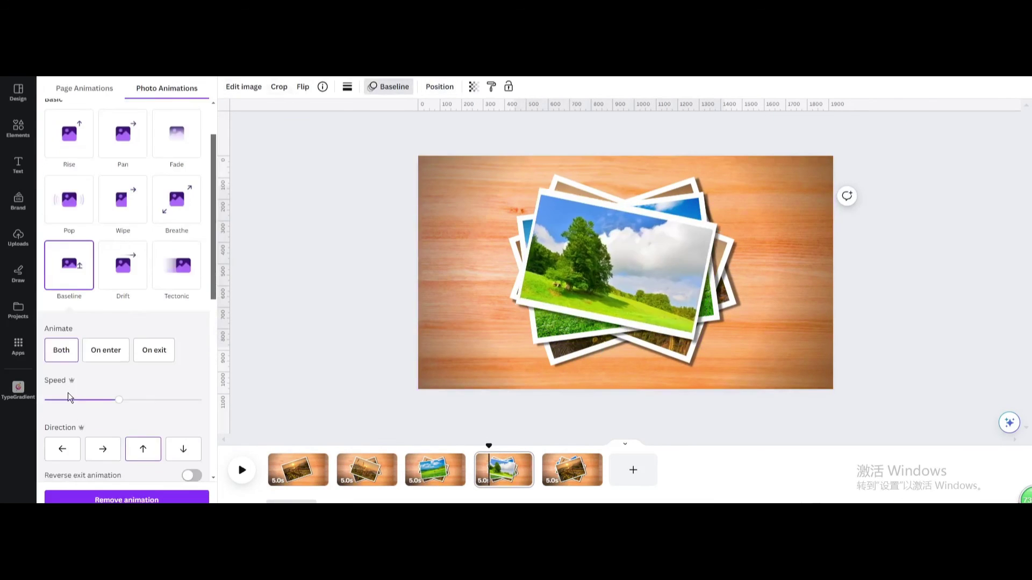
pyautogui.scroll(1, 76, 256)
pyautogui.scroll(-4, 76, 257)
pyautogui.click(70, 402)
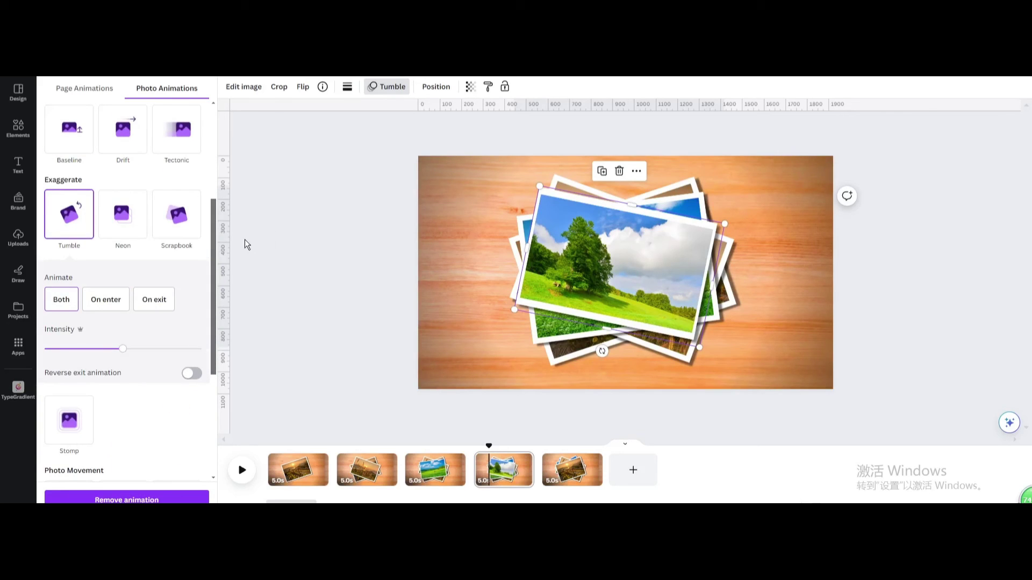
# On the fifth page, reverse the photo stacking so the steeply tilted meadow photo is in front, and give it the Tumble animation on enter
pyautogui.click(572, 471)
pyautogui.click(340, 86)
pyautogui.moveTo(129, 189); pyautogui.dragTo(133, 144)
pyautogui.moveTo(126, 213); pyautogui.dragTo(134, 144)
pyautogui.moveTo(127, 244); pyautogui.dragTo(134, 144)
pyautogui.moveTo(127, 276); pyautogui.dragTo(135, 148)
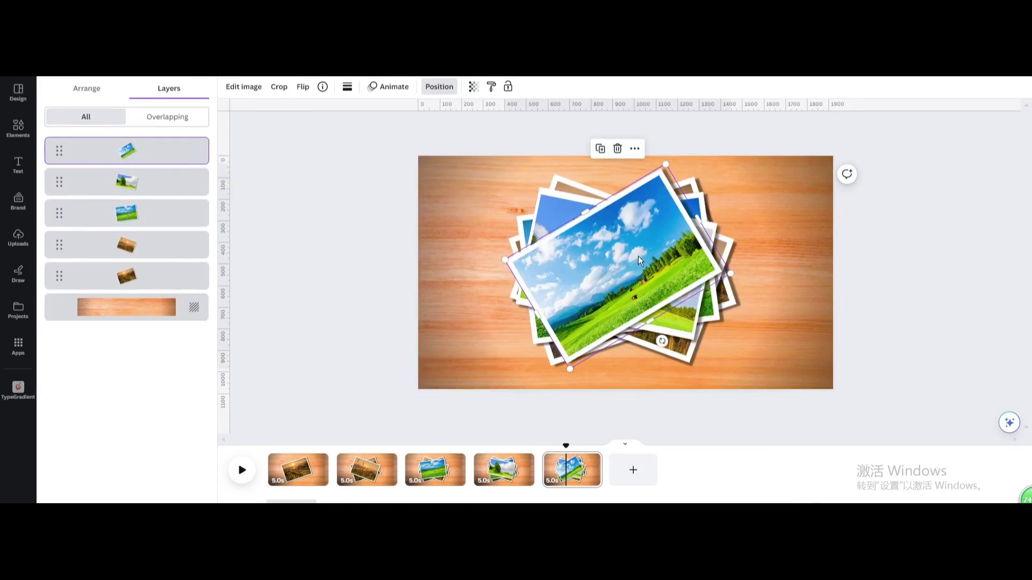
pyautogui.click(382, 89)
pyautogui.click(69, 415)
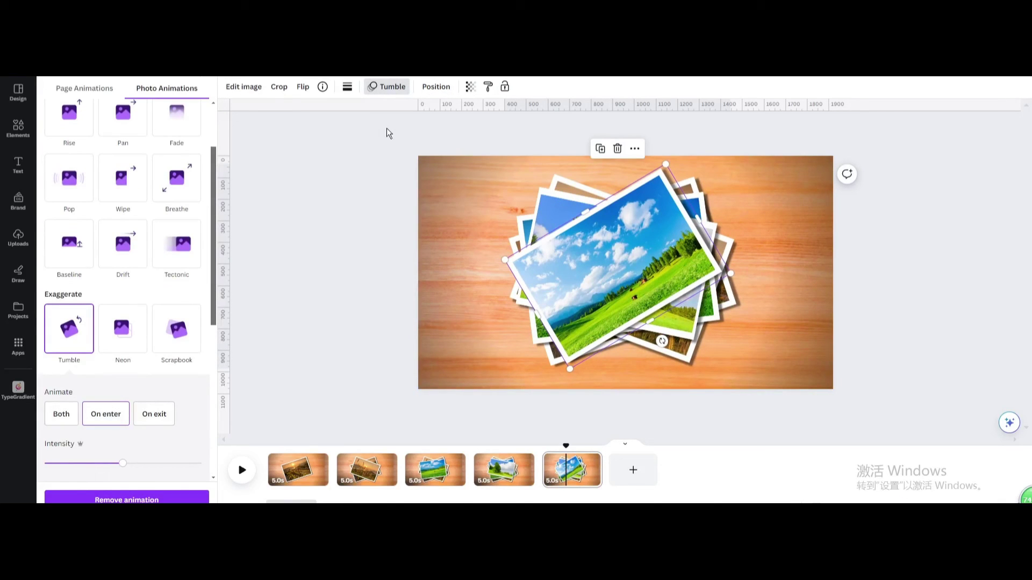
# Set the page timing to 1.0 second and apply it to all five pages
pyautogui.click(280, 478)
pyautogui.click(290, 87)
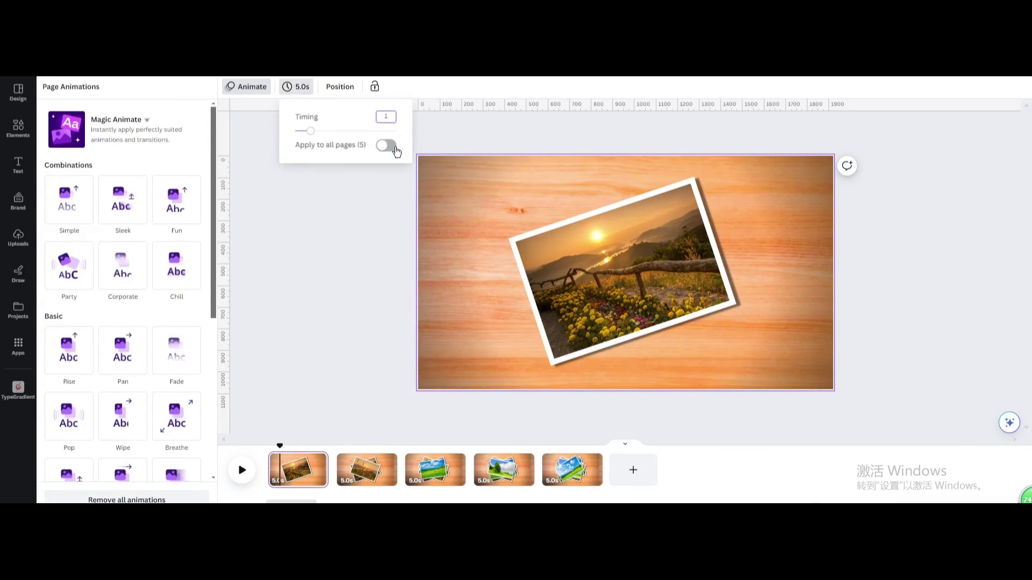
pyautogui.click(394, 148)
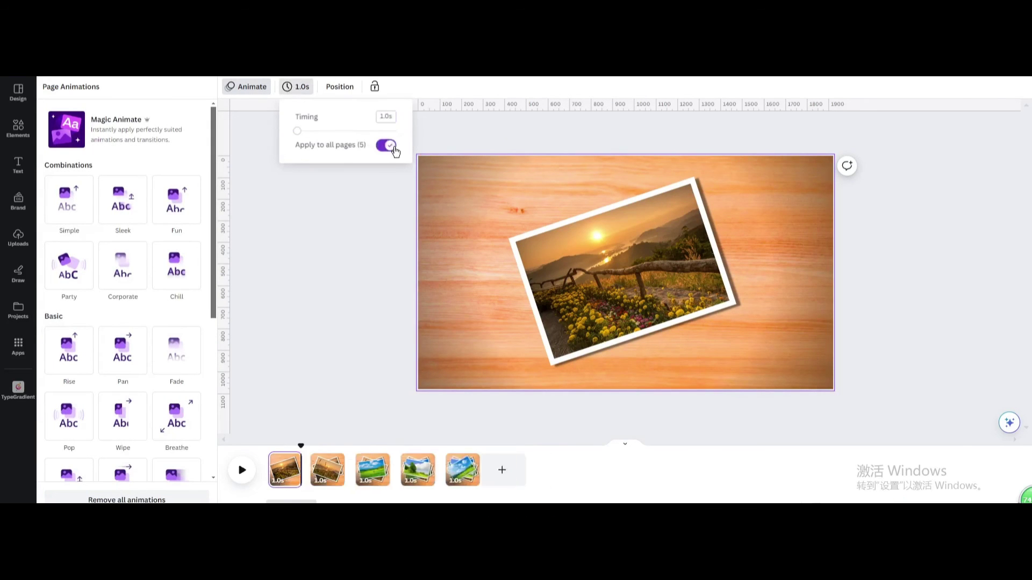
# Add a 0.5-second Match & Move transition between the first two pages, and set all pages' timing to 1.0 second again
pyautogui.click(308, 490)
pyautogui.moveTo(309, 485)
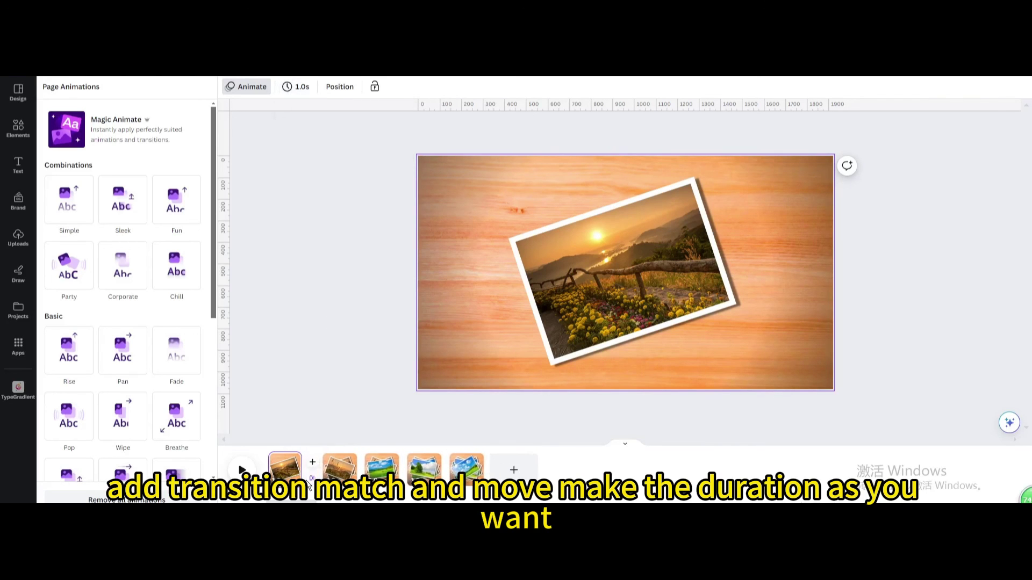
pyautogui.click(311, 482)
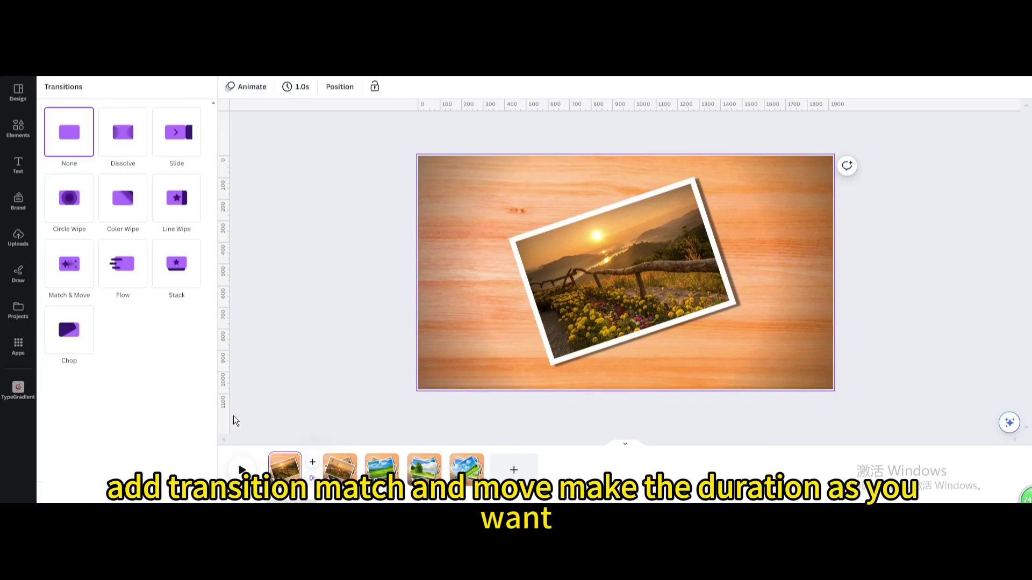
pyautogui.click(81, 265)
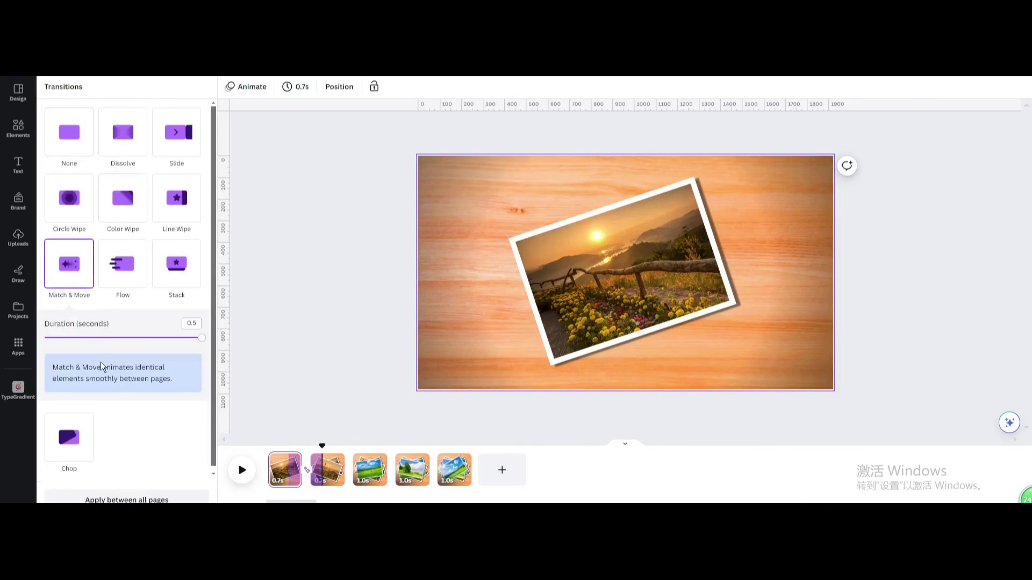
pyautogui.click(304, 93)
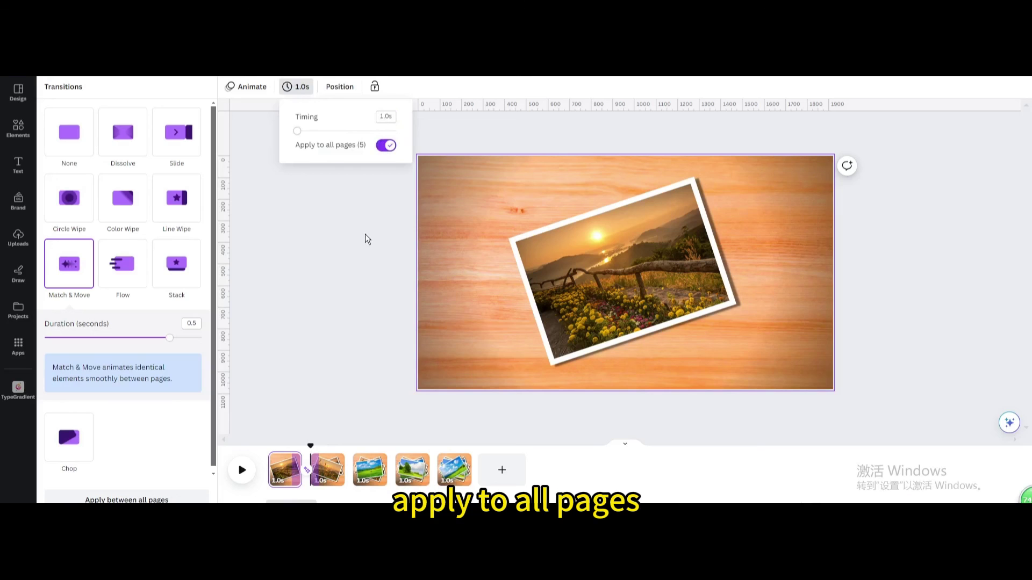
# Play the video from the first page to preview the photos tumbling onto the pile
pyautogui.click(301, 457)
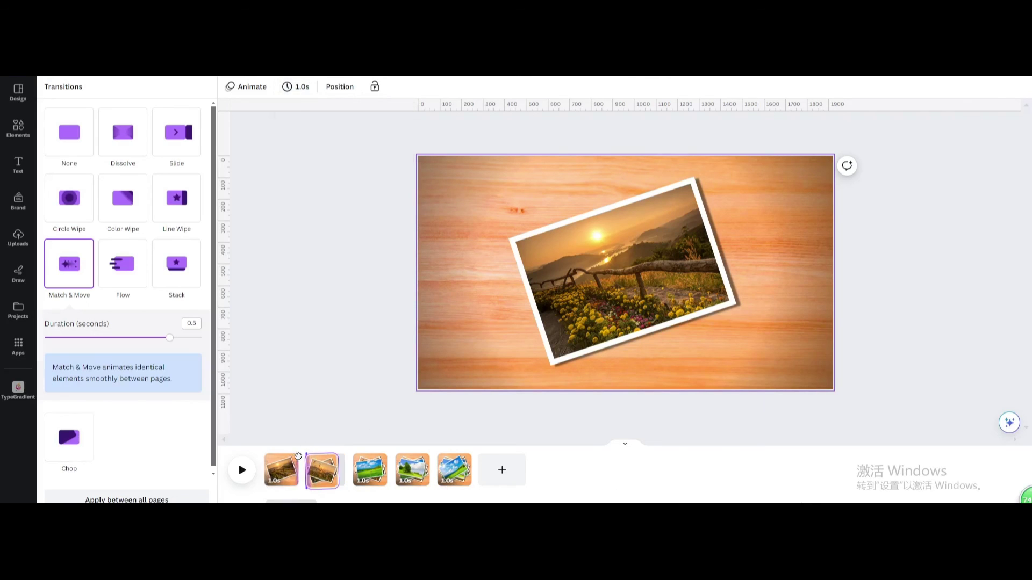
pyautogui.click(283, 457)
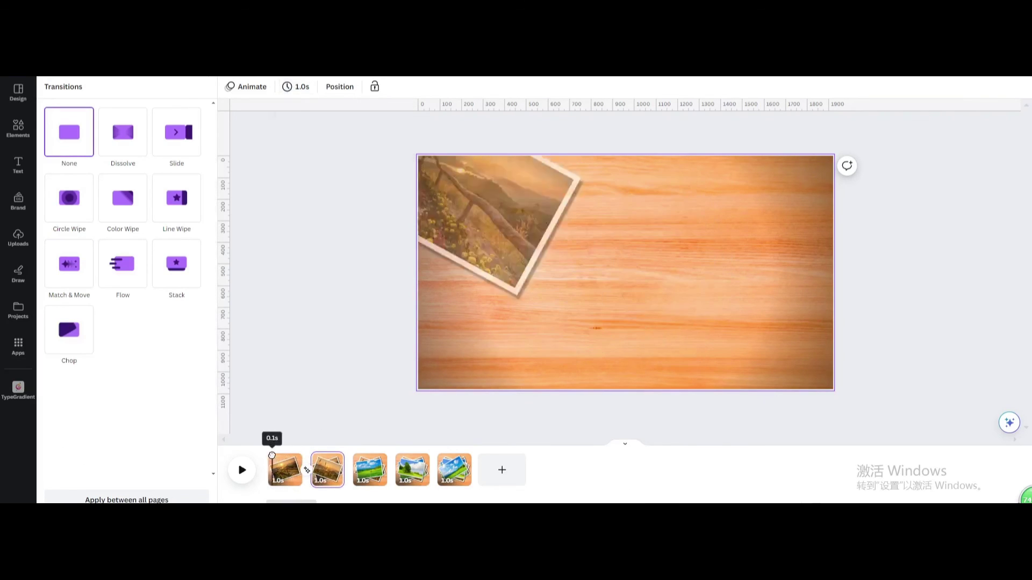
pyautogui.click(249, 476)
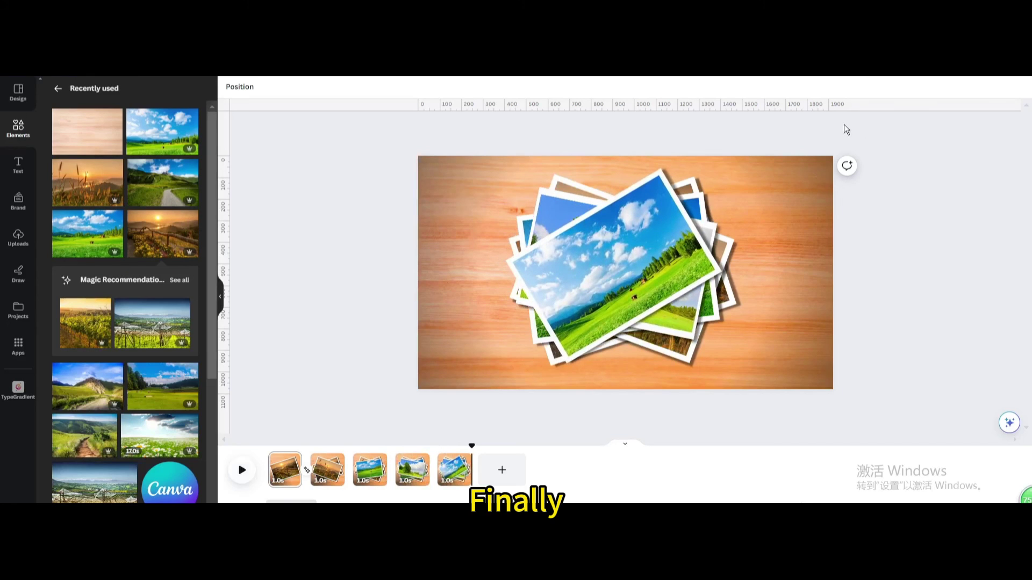
# Download all five pages as an MP4 video at 1080p (HD) quality
pyautogui.click(997, 84)
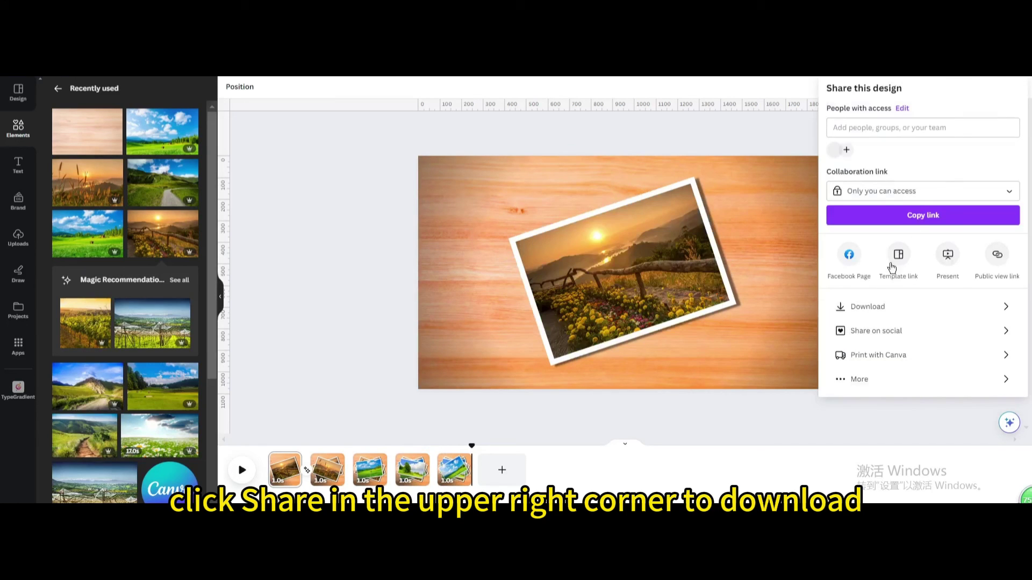
pyautogui.click(855, 308)
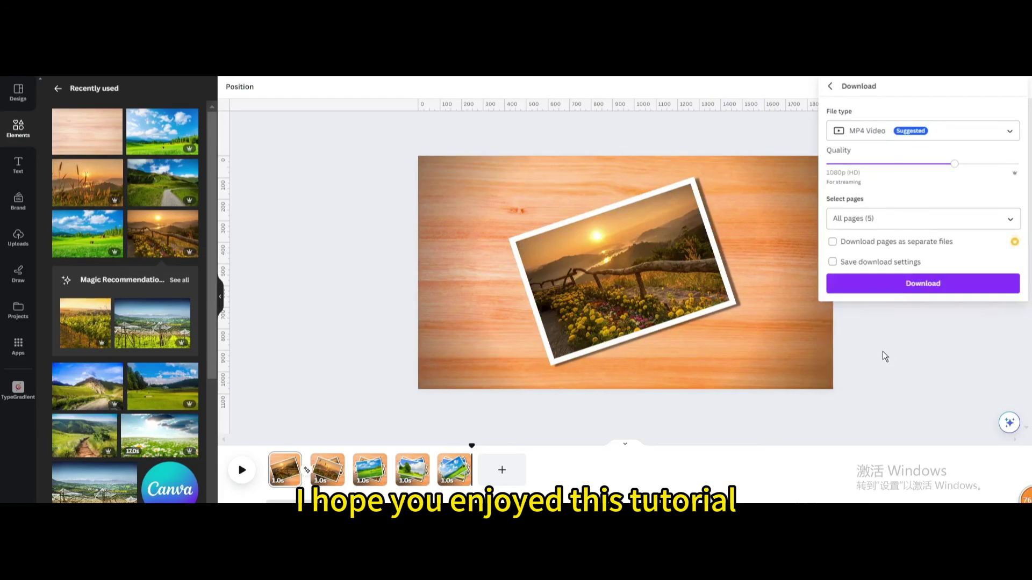
pyautogui.click(892, 288)
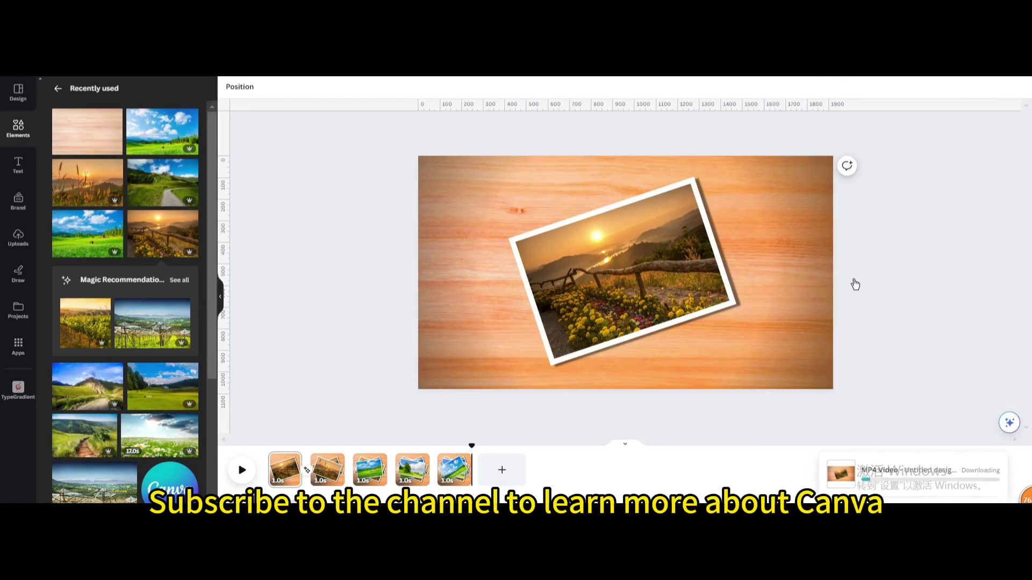